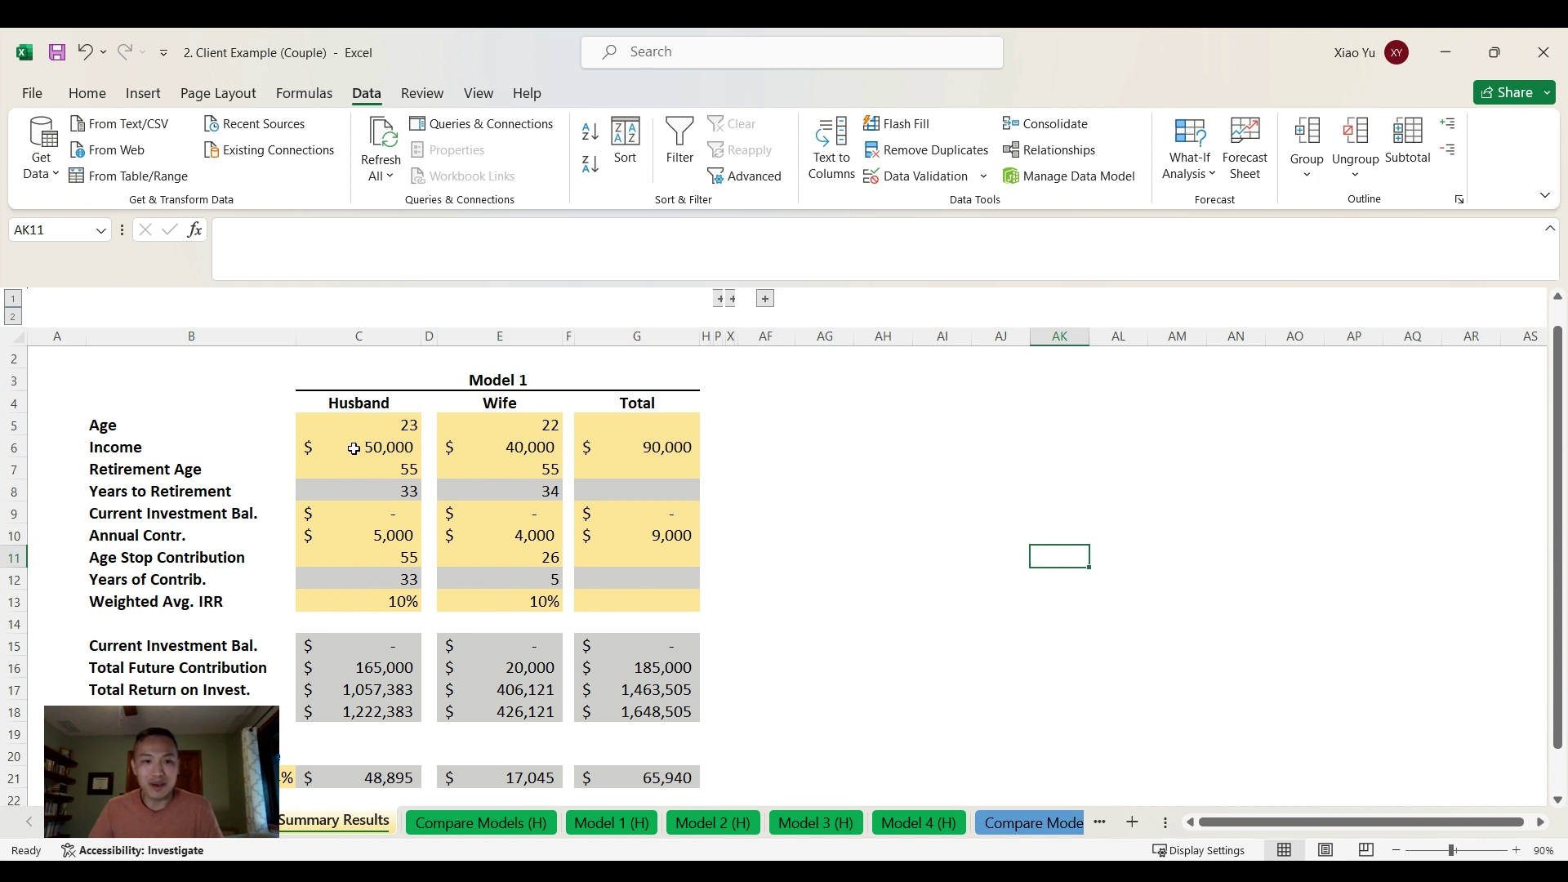
Step: Check the source of each spouse's Income, then select the Retirement Age, Annual Contr. and Age Stop Contribution rows
{"action": "left_click", "coordinate": [353, 450]}
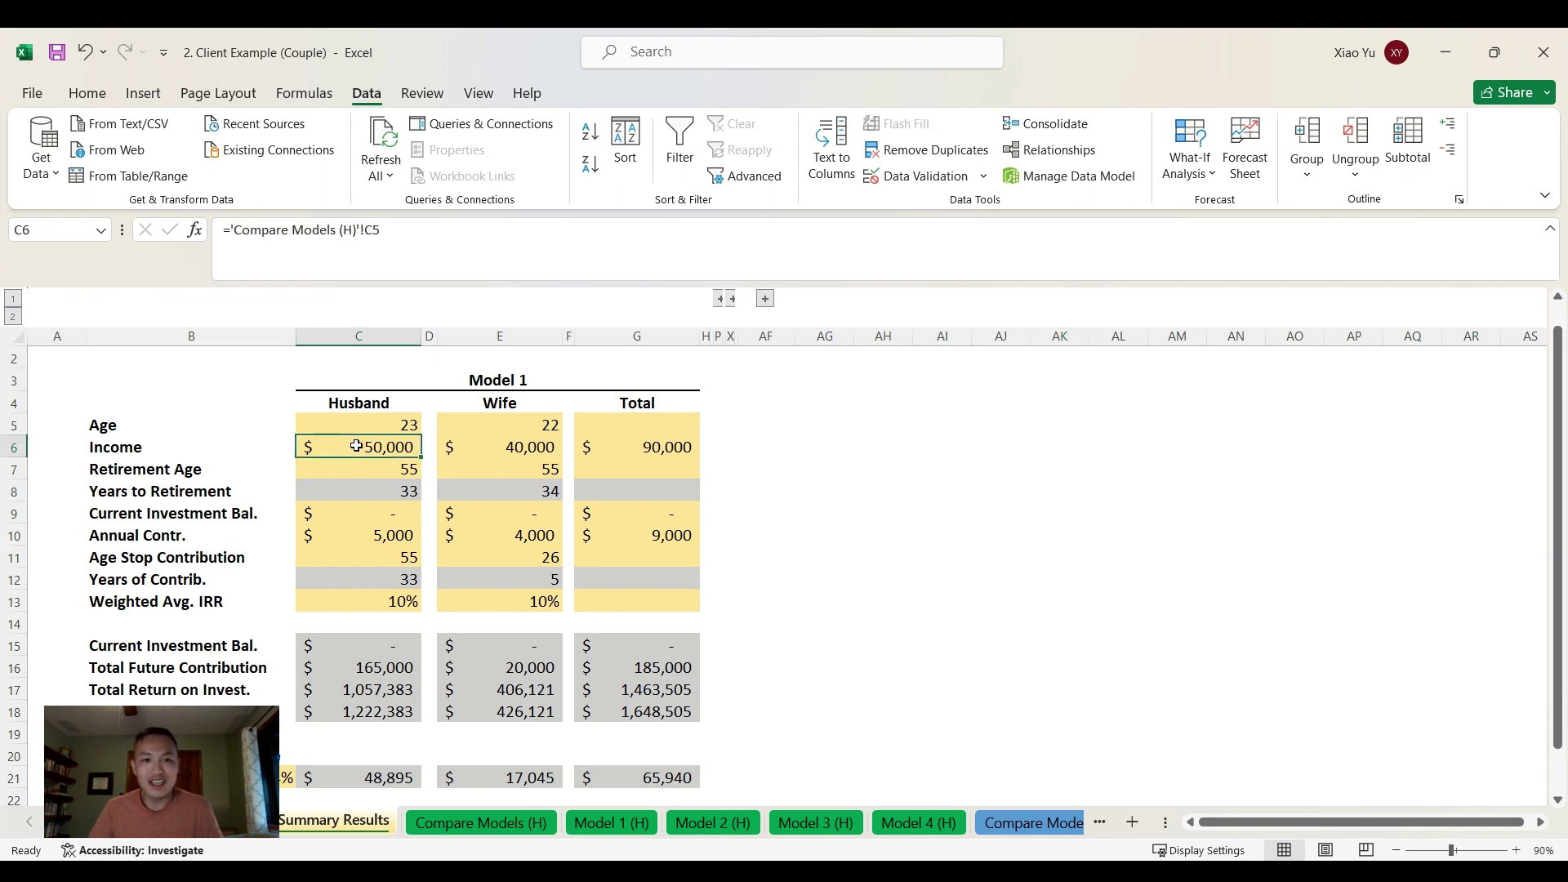
{"action": "left_click", "coordinate": [505, 452]}
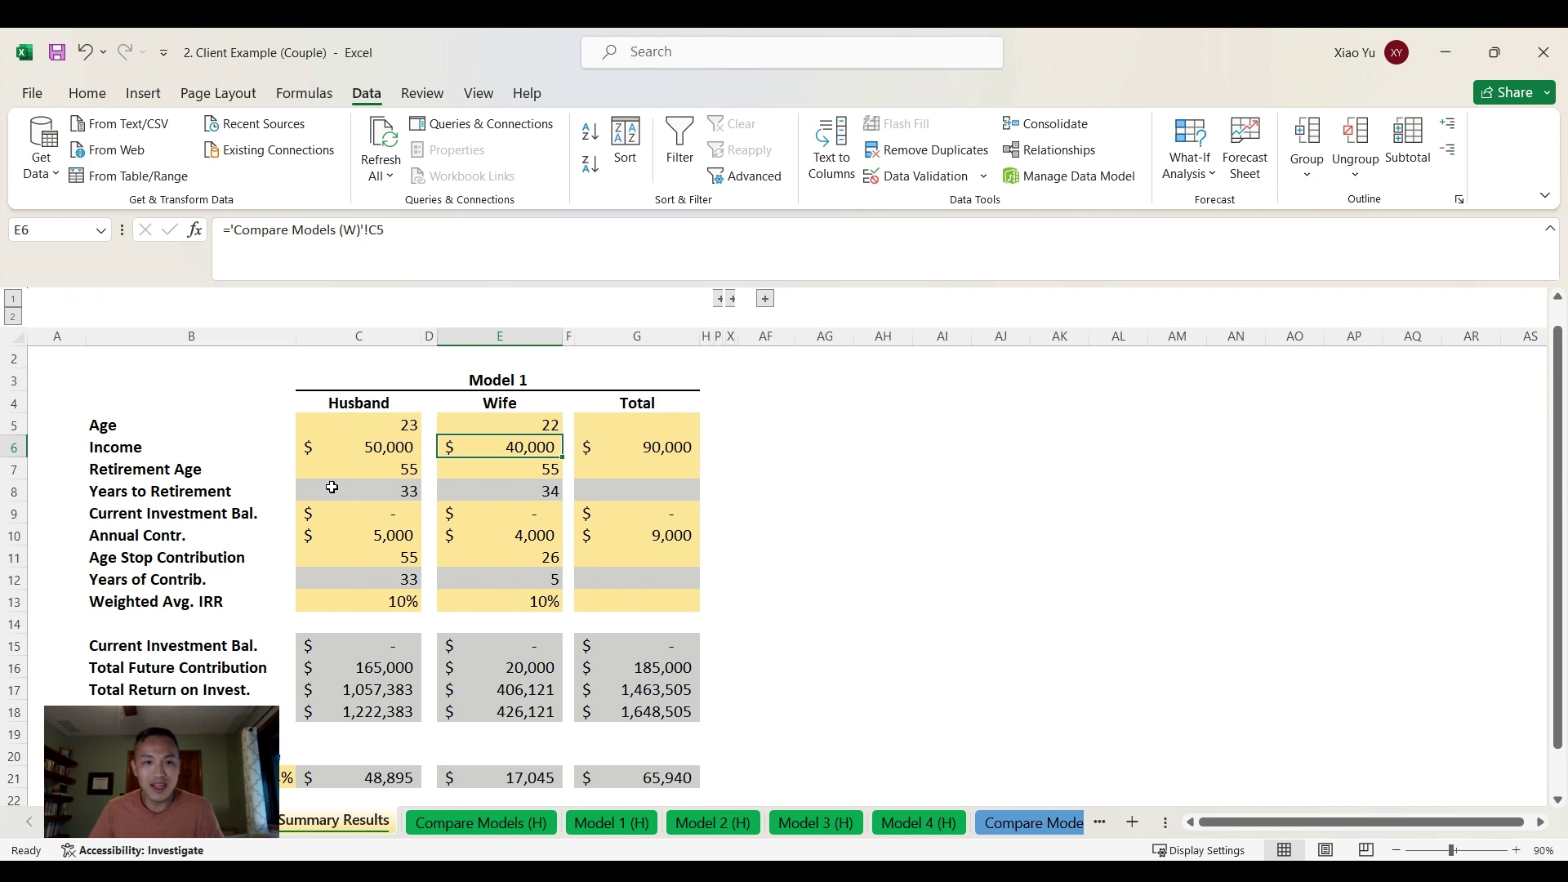
{"action": "left_click", "coordinate": [12, 469]}
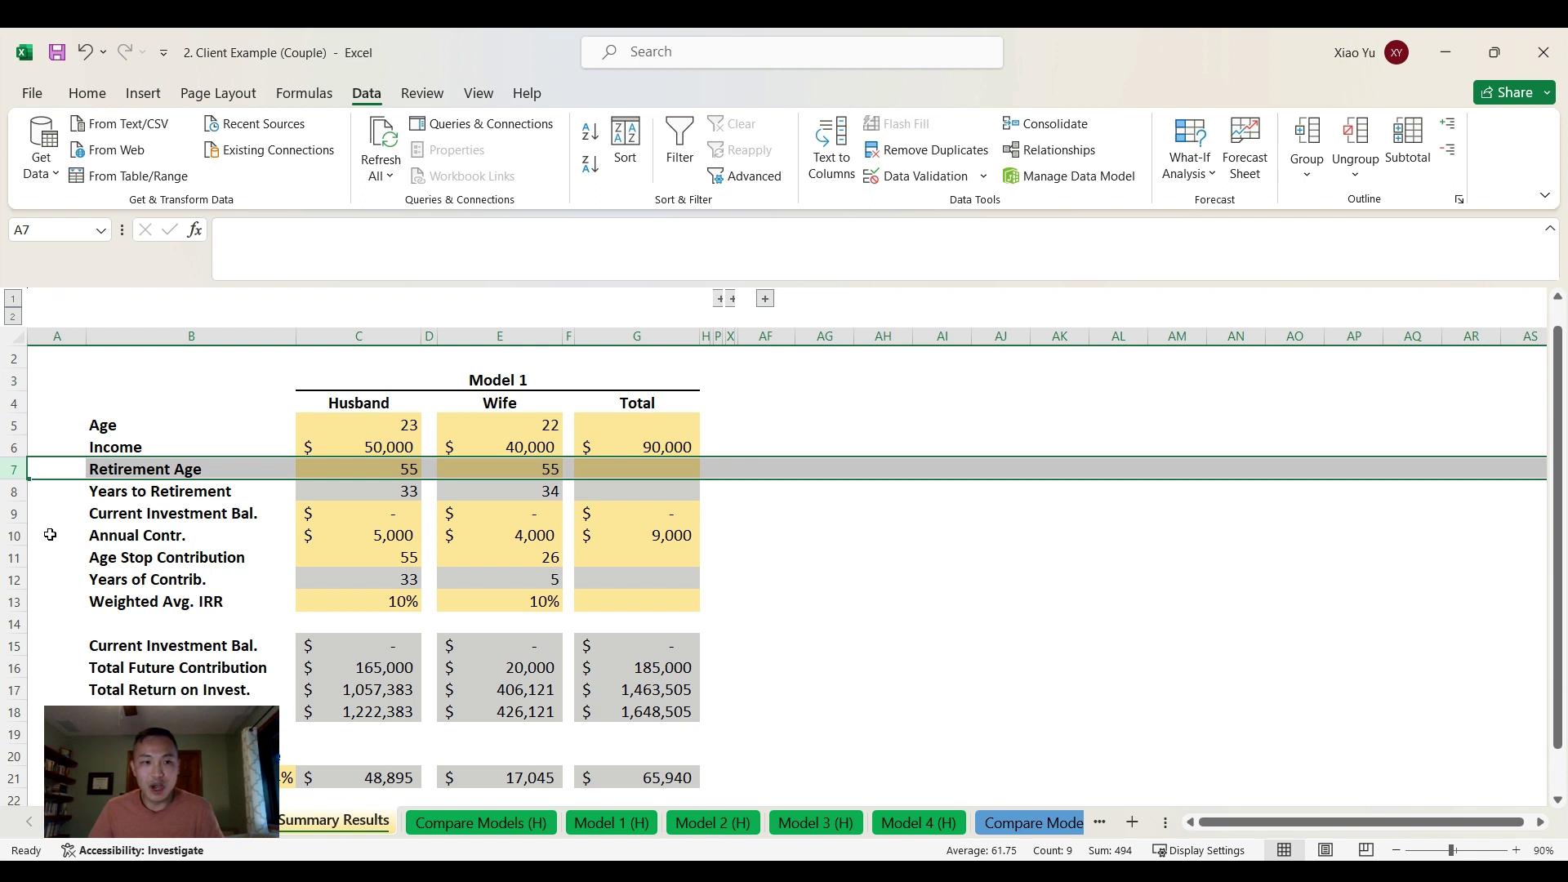
{"action": "left_click", "coordinate": [14, 535]}
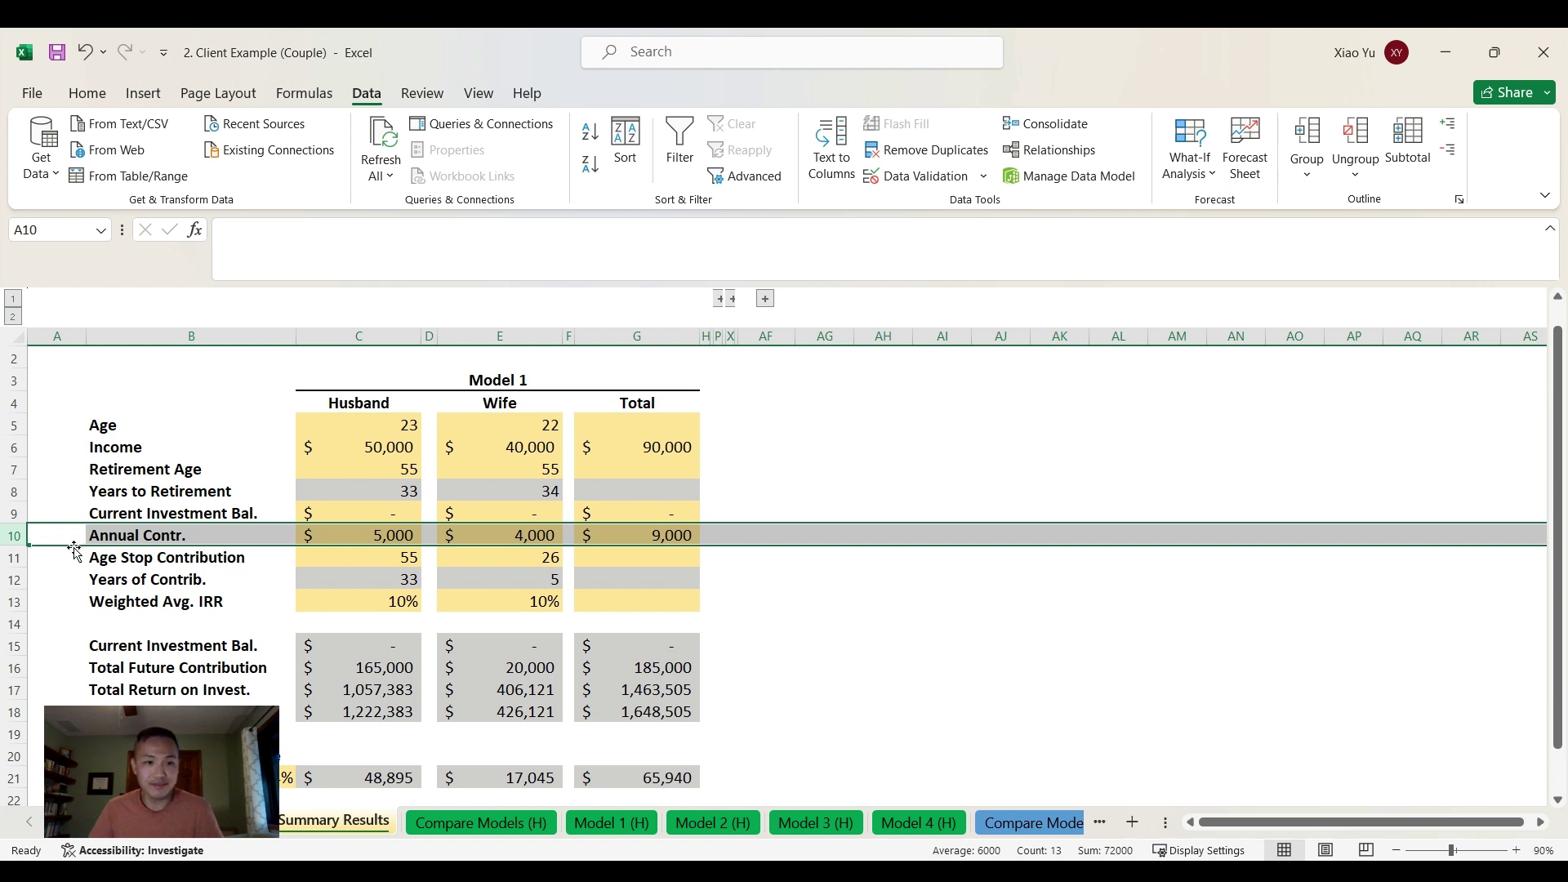
{"action": "left_click", "coordinate": [13, 559]}
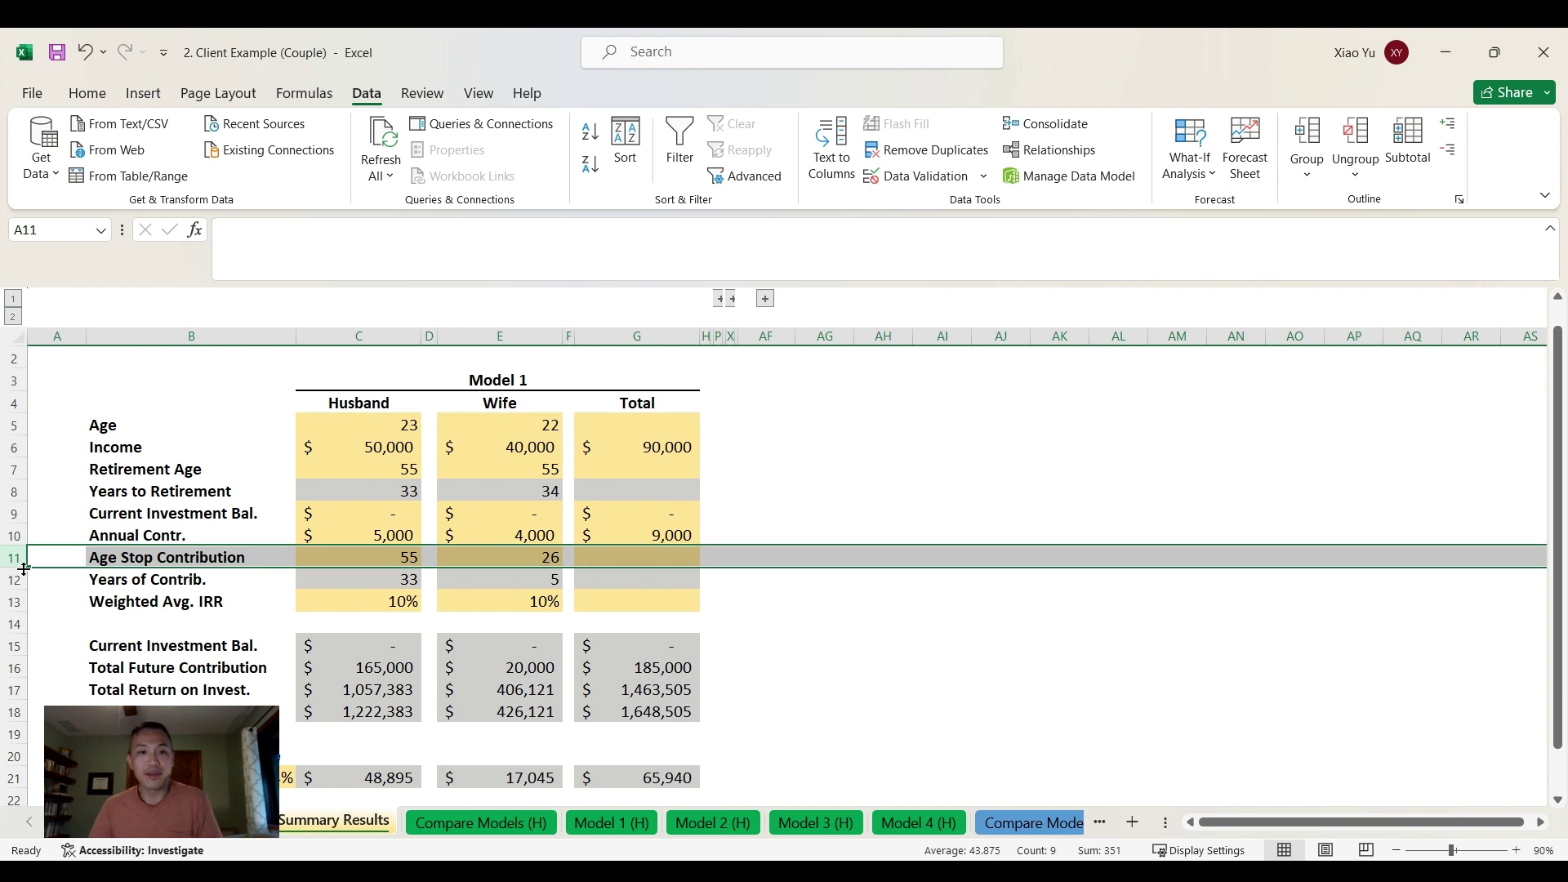
Step: Check both spouses' Age Stop Contribution and Years of Contrib. links
{"action": "left_click", "coordinate": [327, 560]}
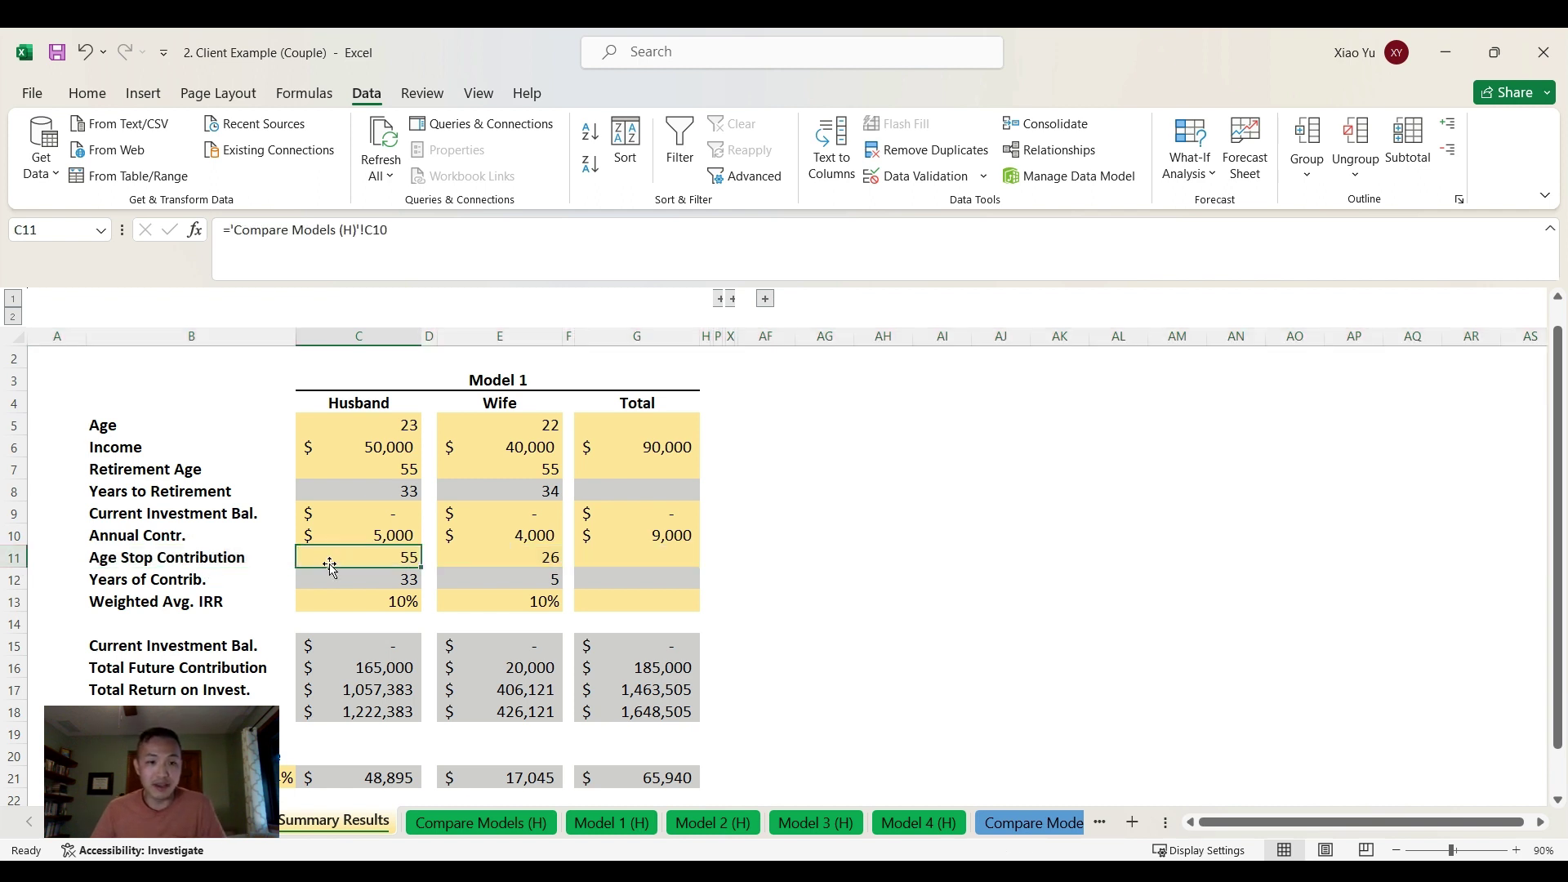
{"action": "left_click", "coordinate": [336, 585]}
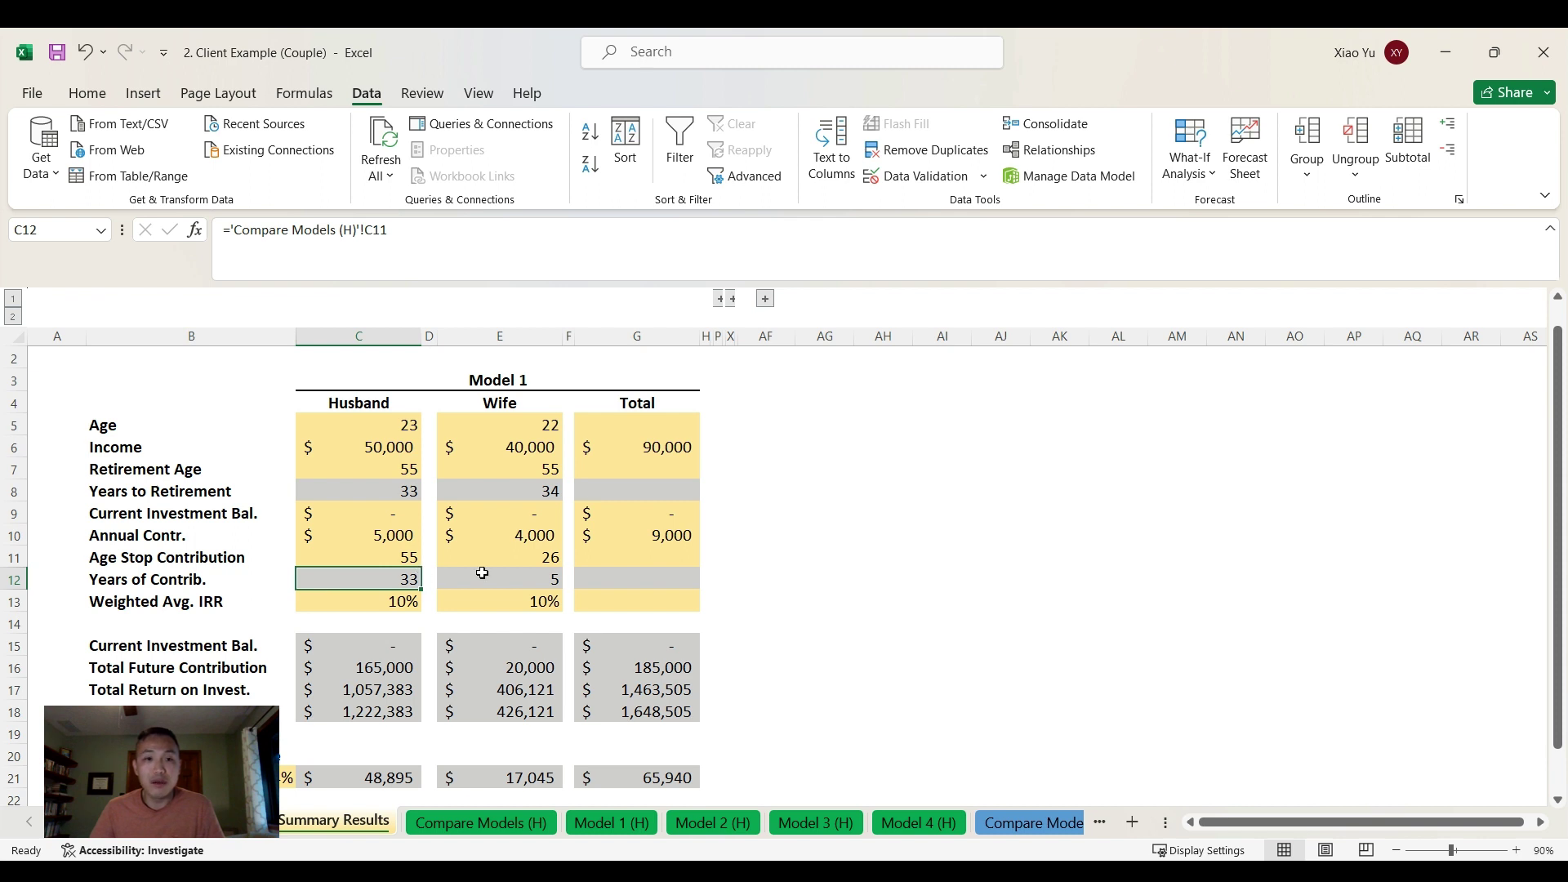
{"action": "left_click", "coordinate": [528, 557]}
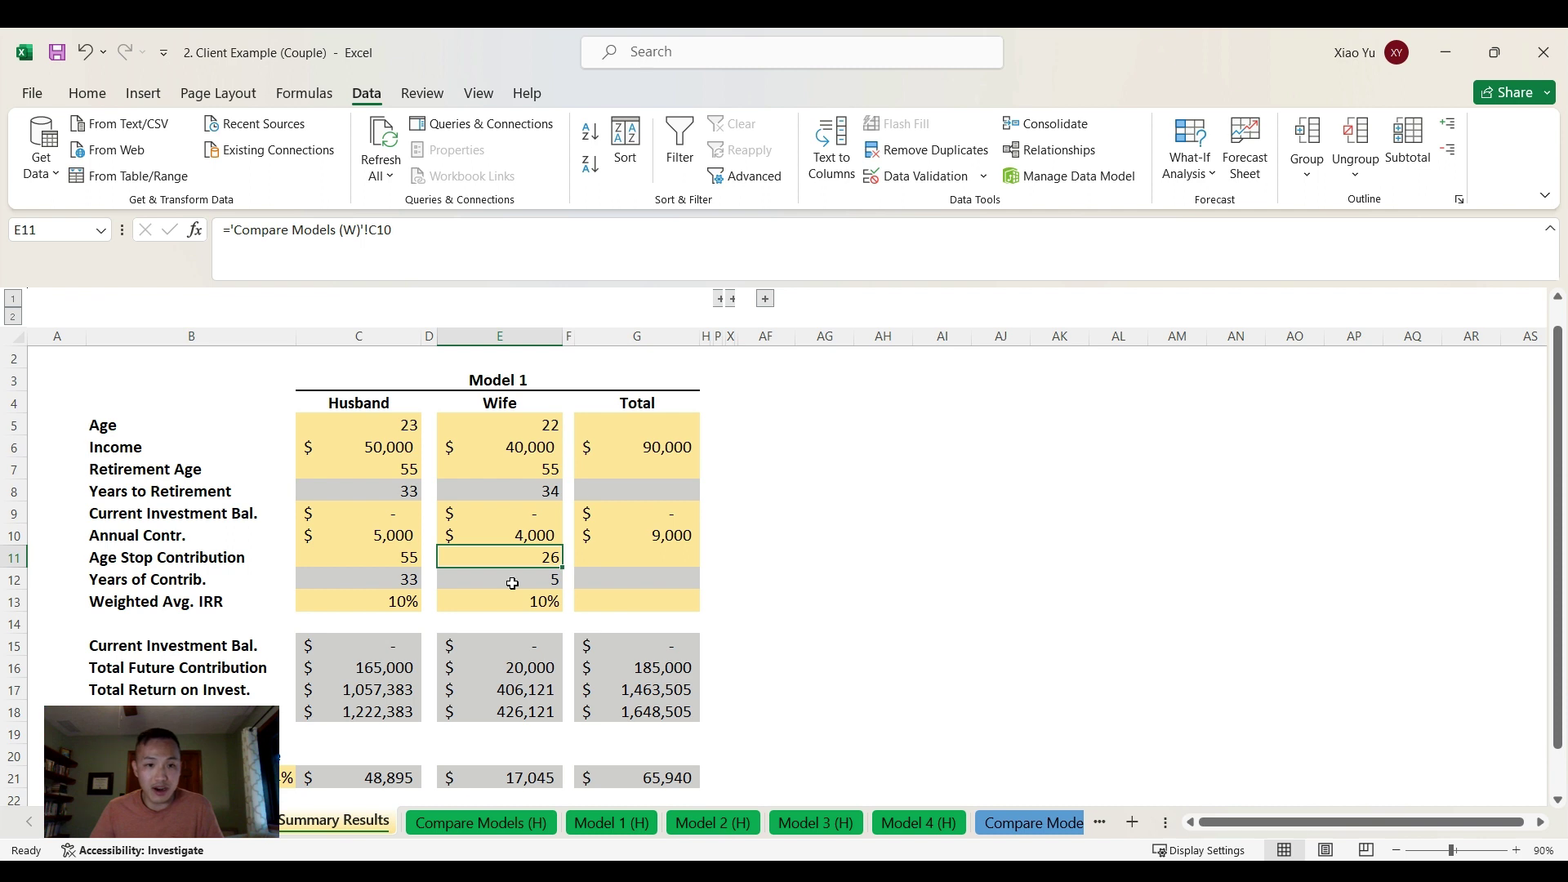
{"action": "left_click", "coordinate": [512, 583]}
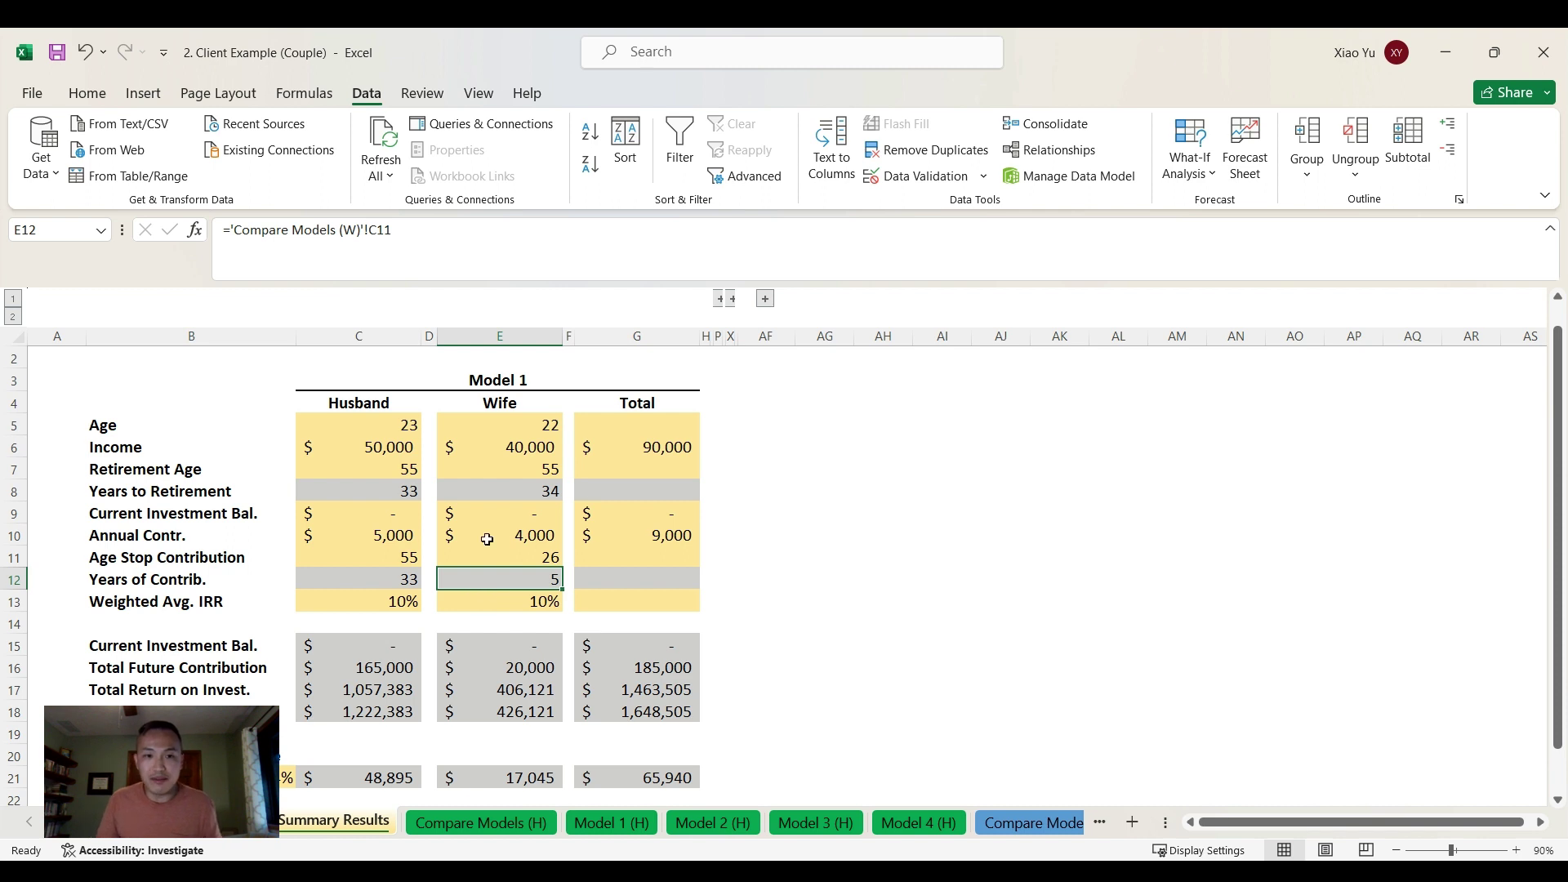
Step: Recheck both Income links to Compare Models (H) and (W), plus the wife's Years of Contrib
{"action": "left_click", "coordinate": [391, 451]}
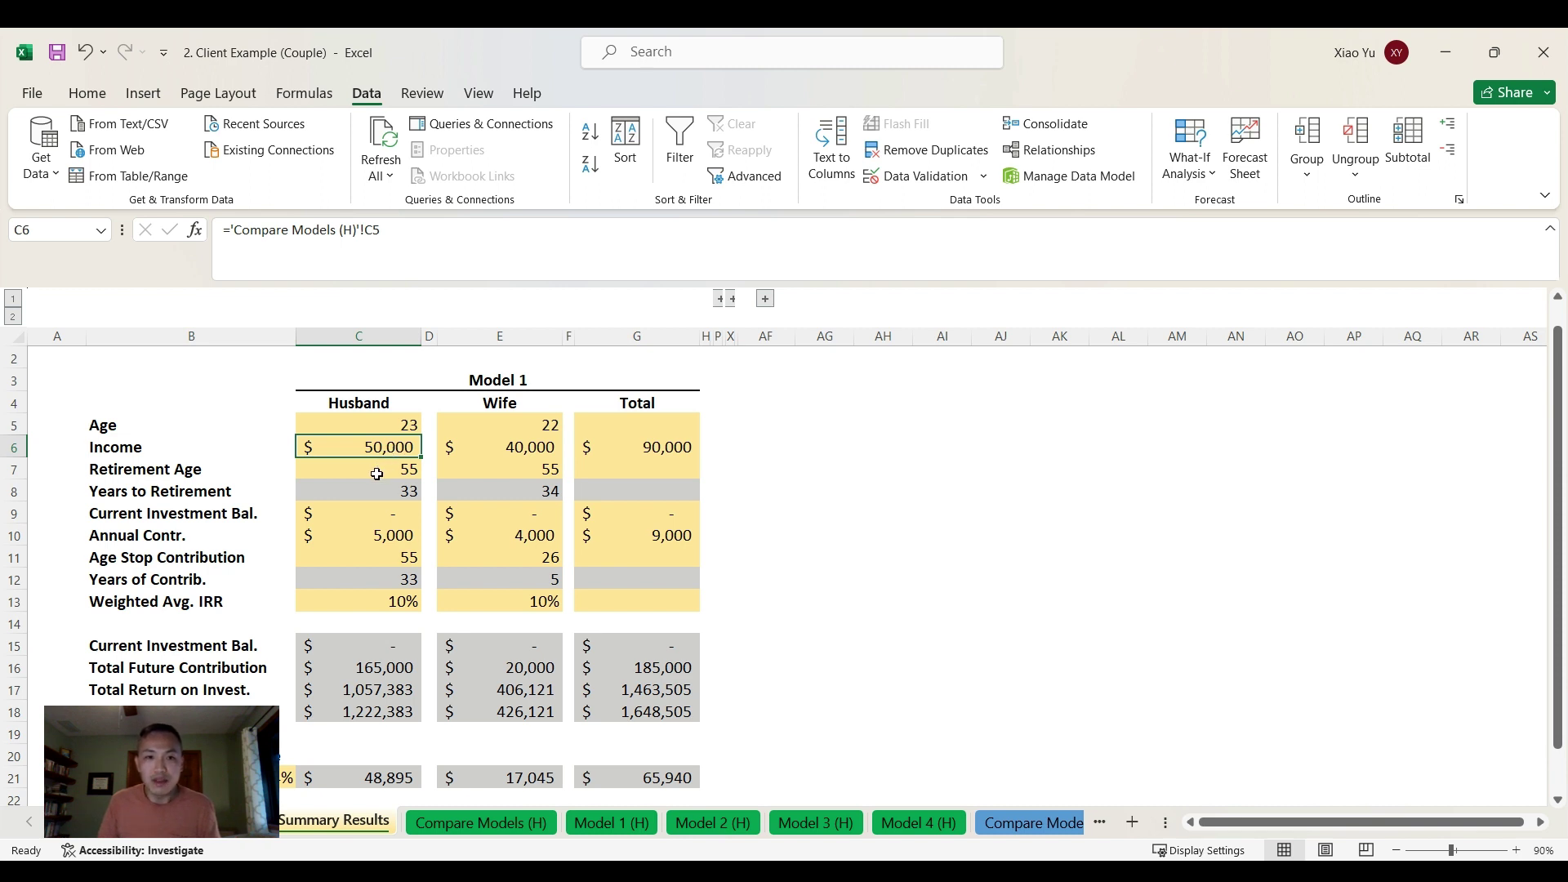
{"action": "left_click", "coordinate": [551, 450]}
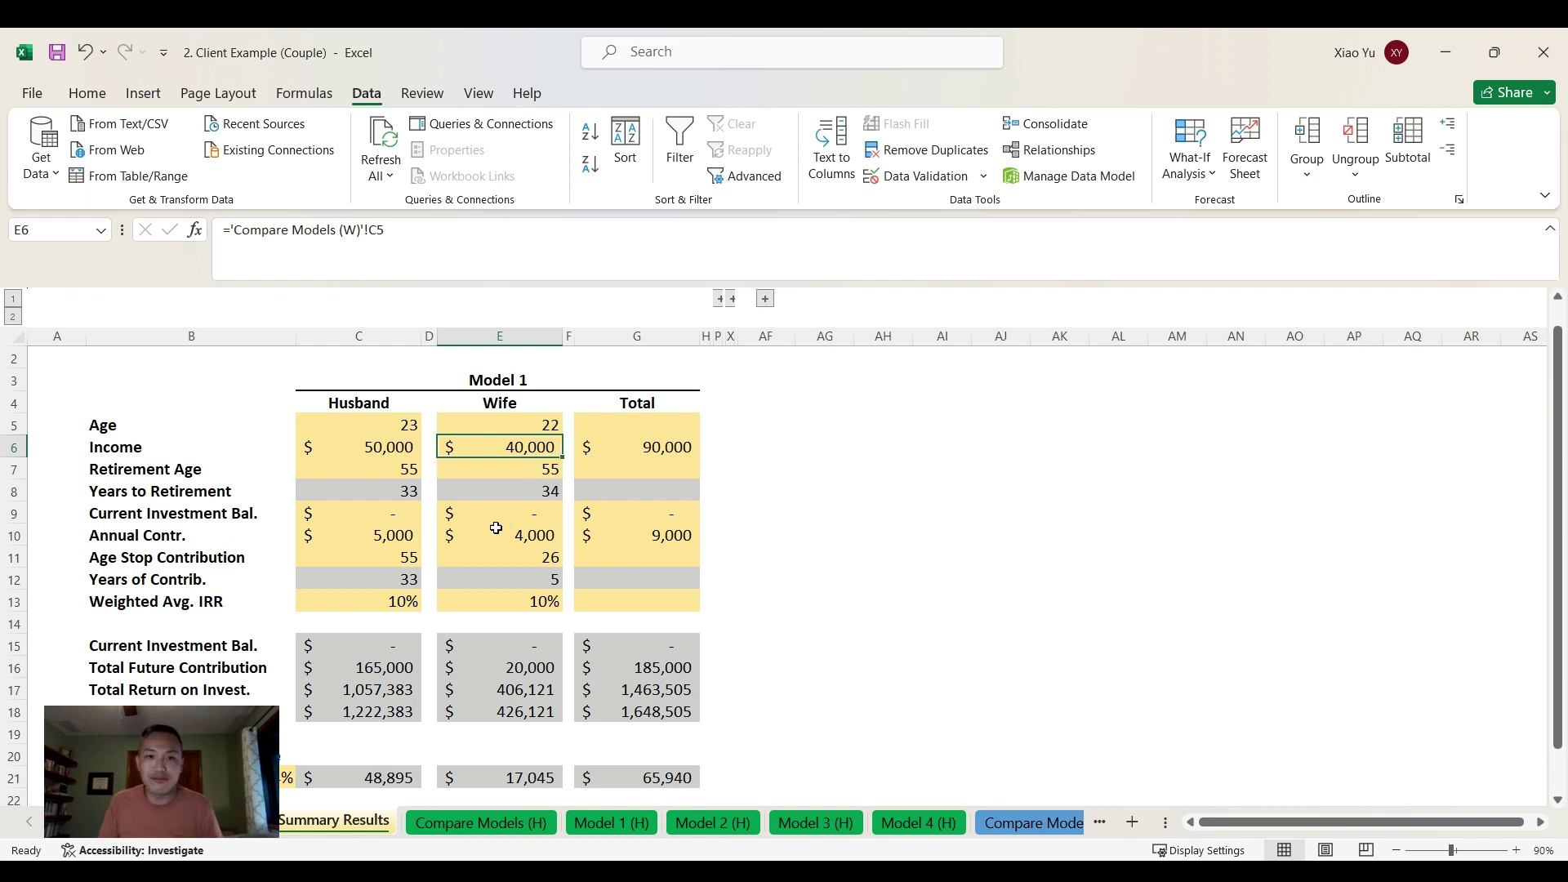
{"action": "left_click", "coordinate": [494, 575]}
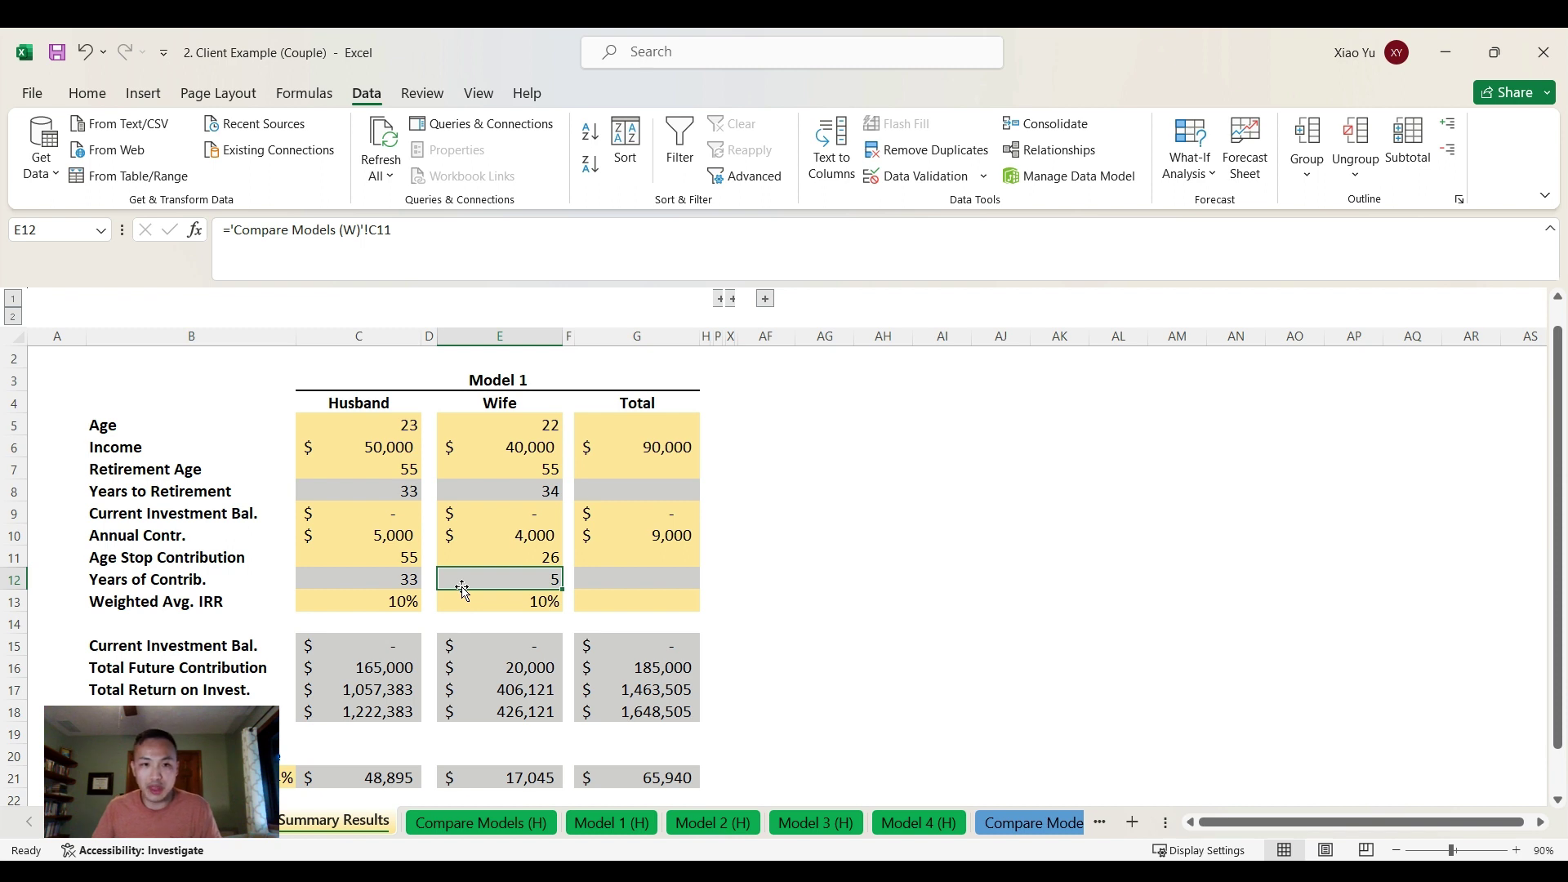
{"action": "scroll", "coordinate": [411, 580], "scroll_direction": "down", "scroll_amount": 1}
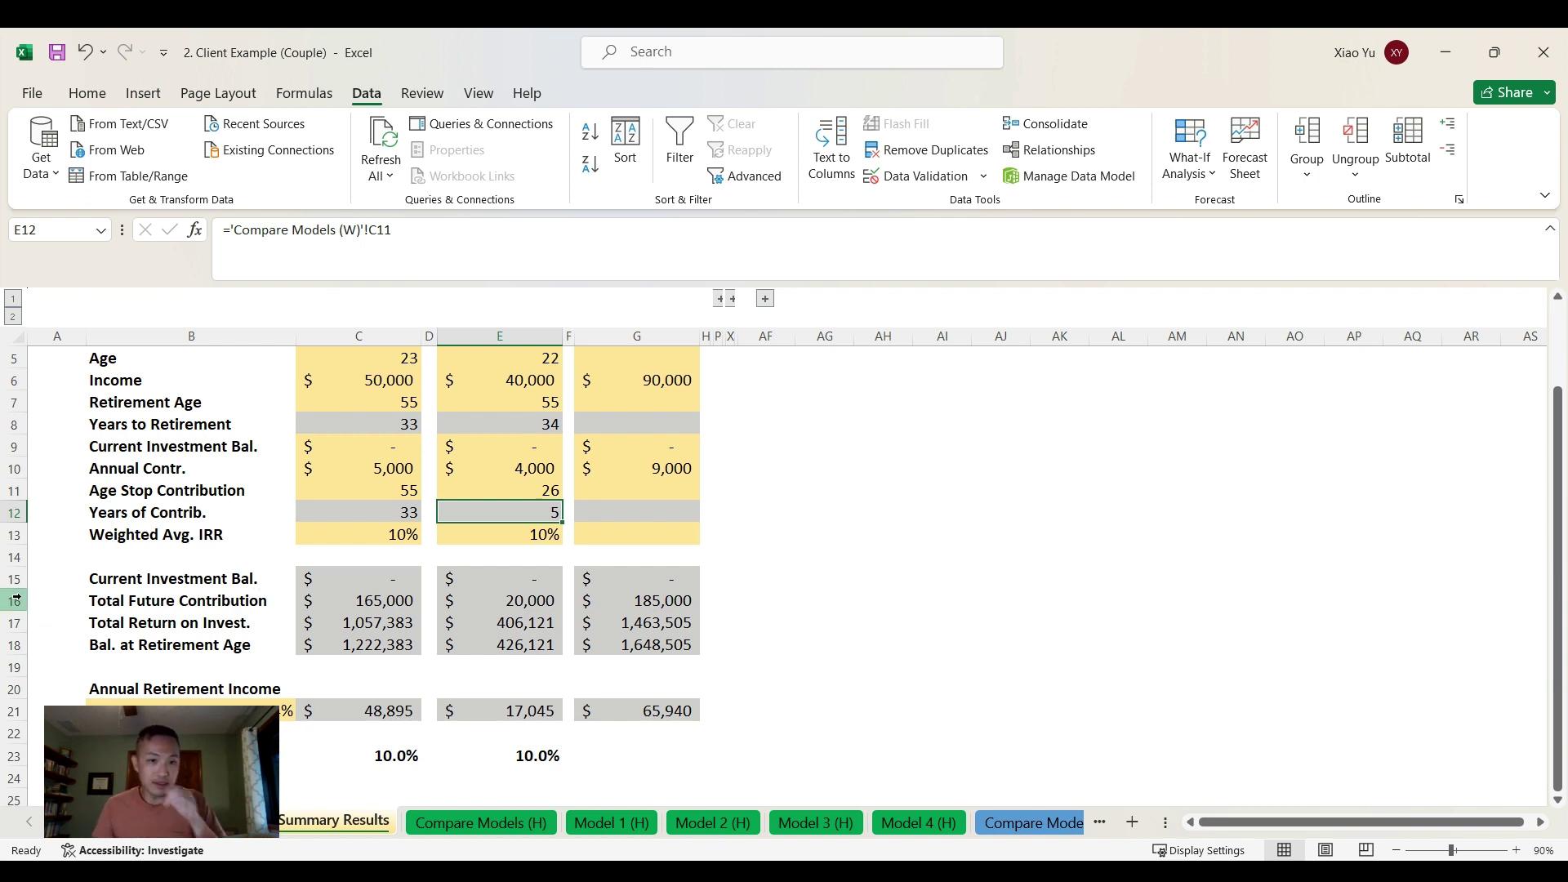
{"action": "scroll", "coordinate": [453, 593], "scroll_direction": "up", "scroll_amount": 1}
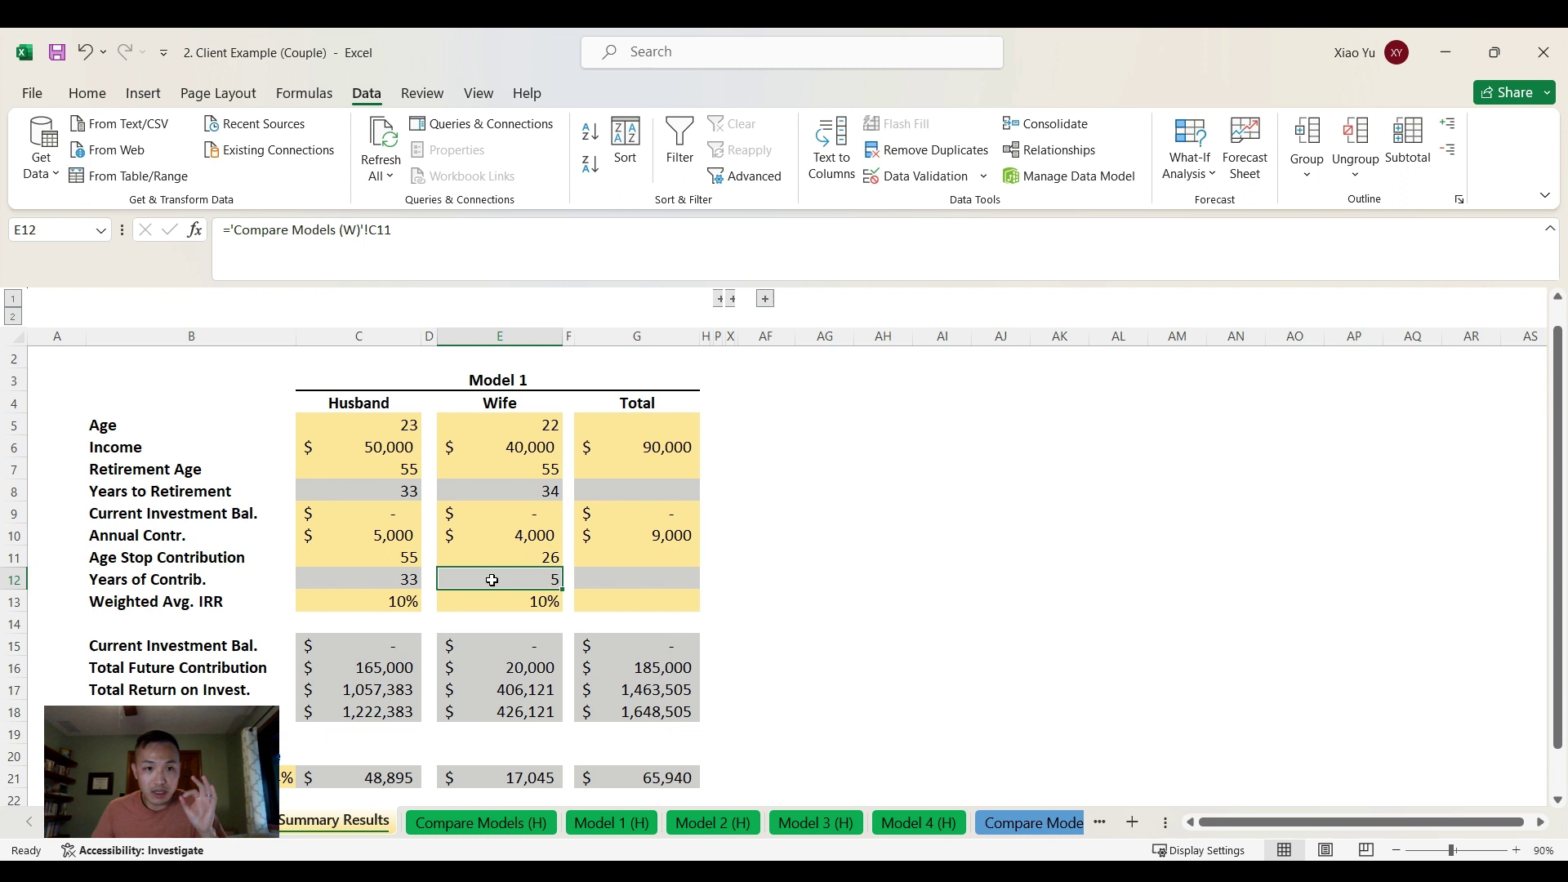
Step: Check the husband's Weighted Avg. IRR, Annual Contr., Age Stop and Years links, and the wife's Annual Contr. and Years links
{"action": "left_click", "coordinate": [399, 596]}
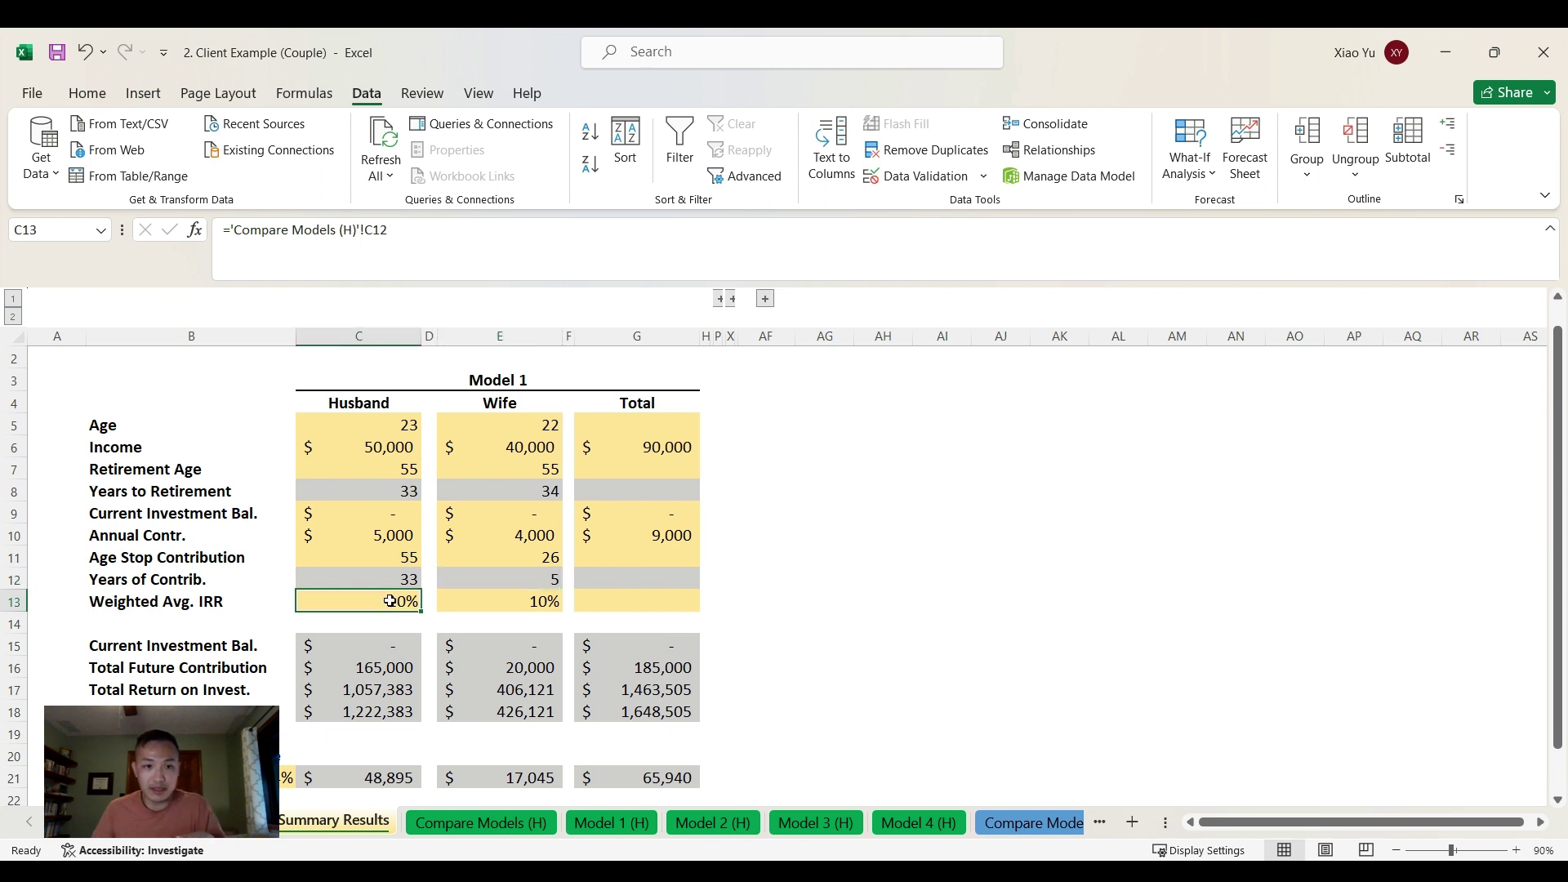
{"action": "left_click", "coordinate": [390, 531]}
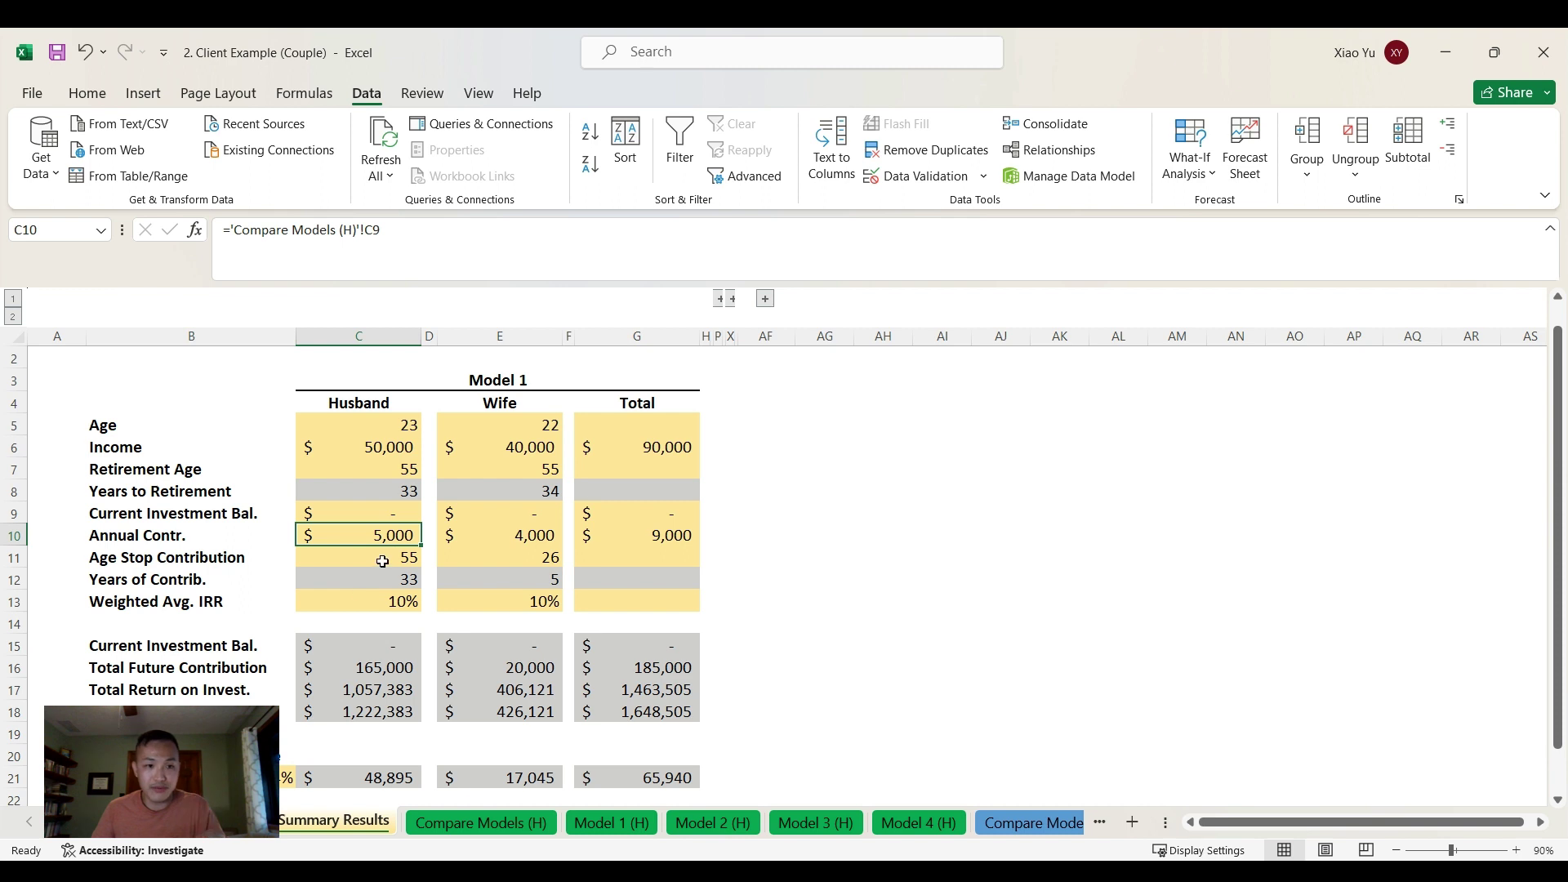
{"action": "left_click", "coordinate": [383, 562]}
{"action": "left_click", "coordinate": [378, 579]}
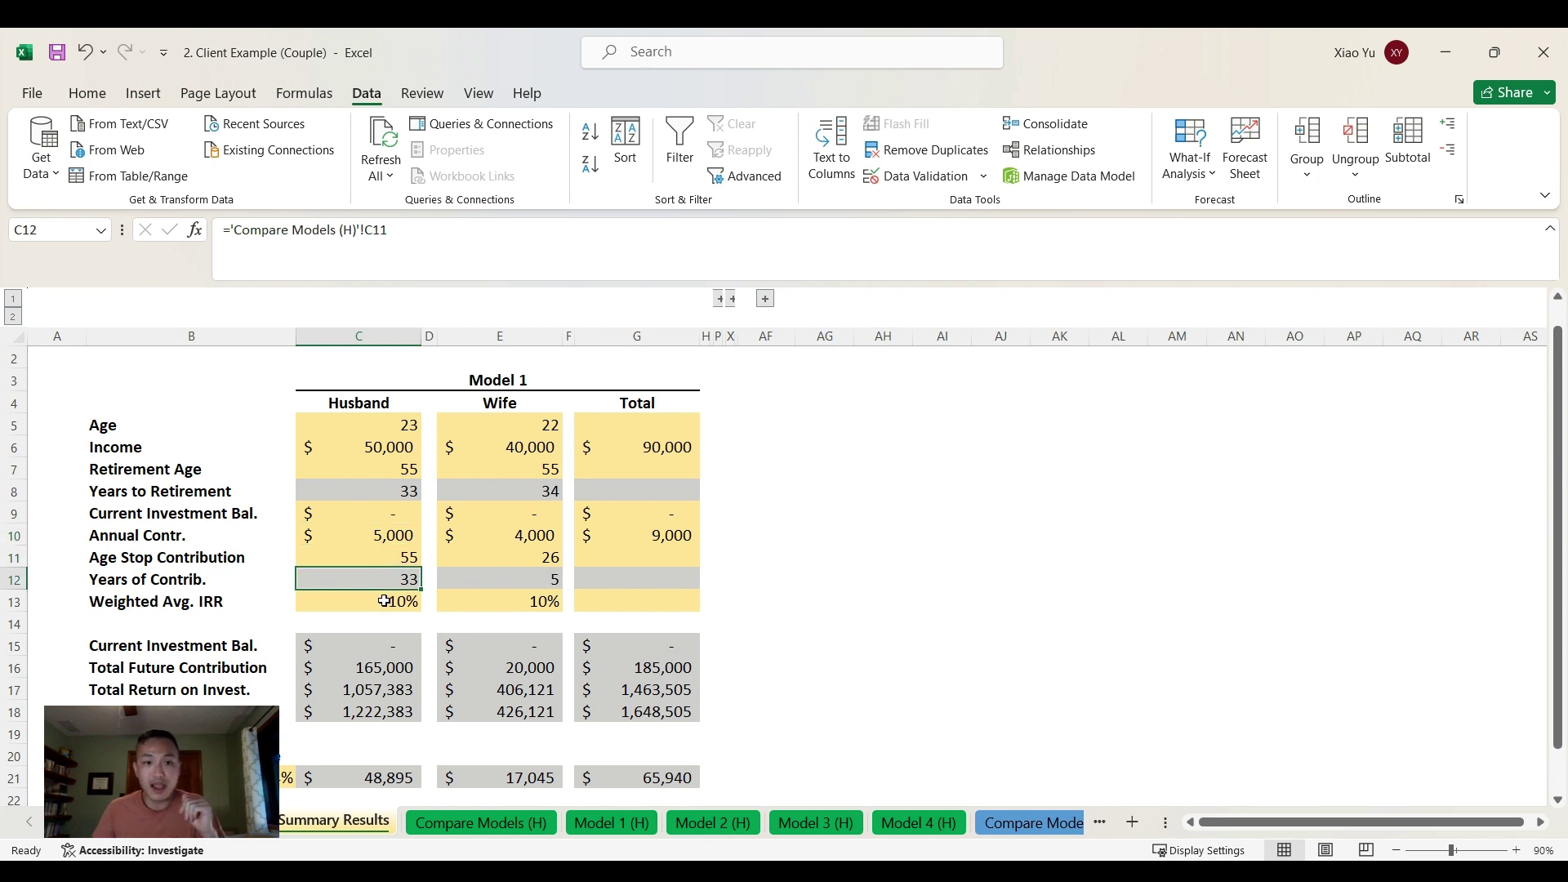
{"action": "left_click", "coordinate": [531, 542]}
{"action": "left_click", "coordinate": [527, 582]}
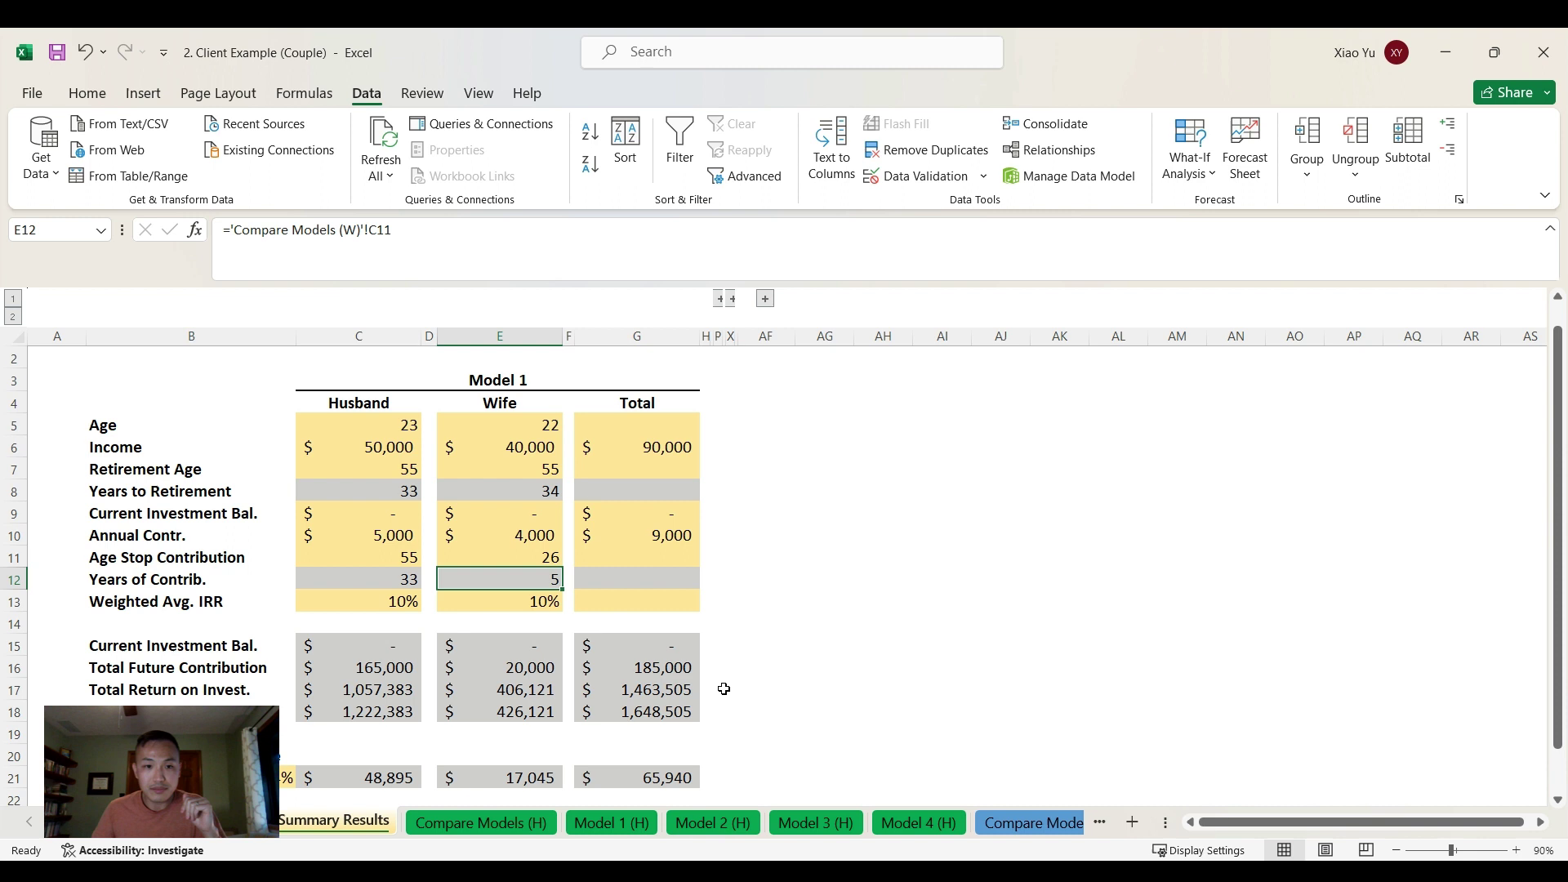
Step: Check both spouses' retirement-age balances and the wife's Total Future Contribution and Total Return on Invest. links
{"action": "scroll", "coordinate": [494, 669], "scroll_direction": "down", "scroll_amount": 1}
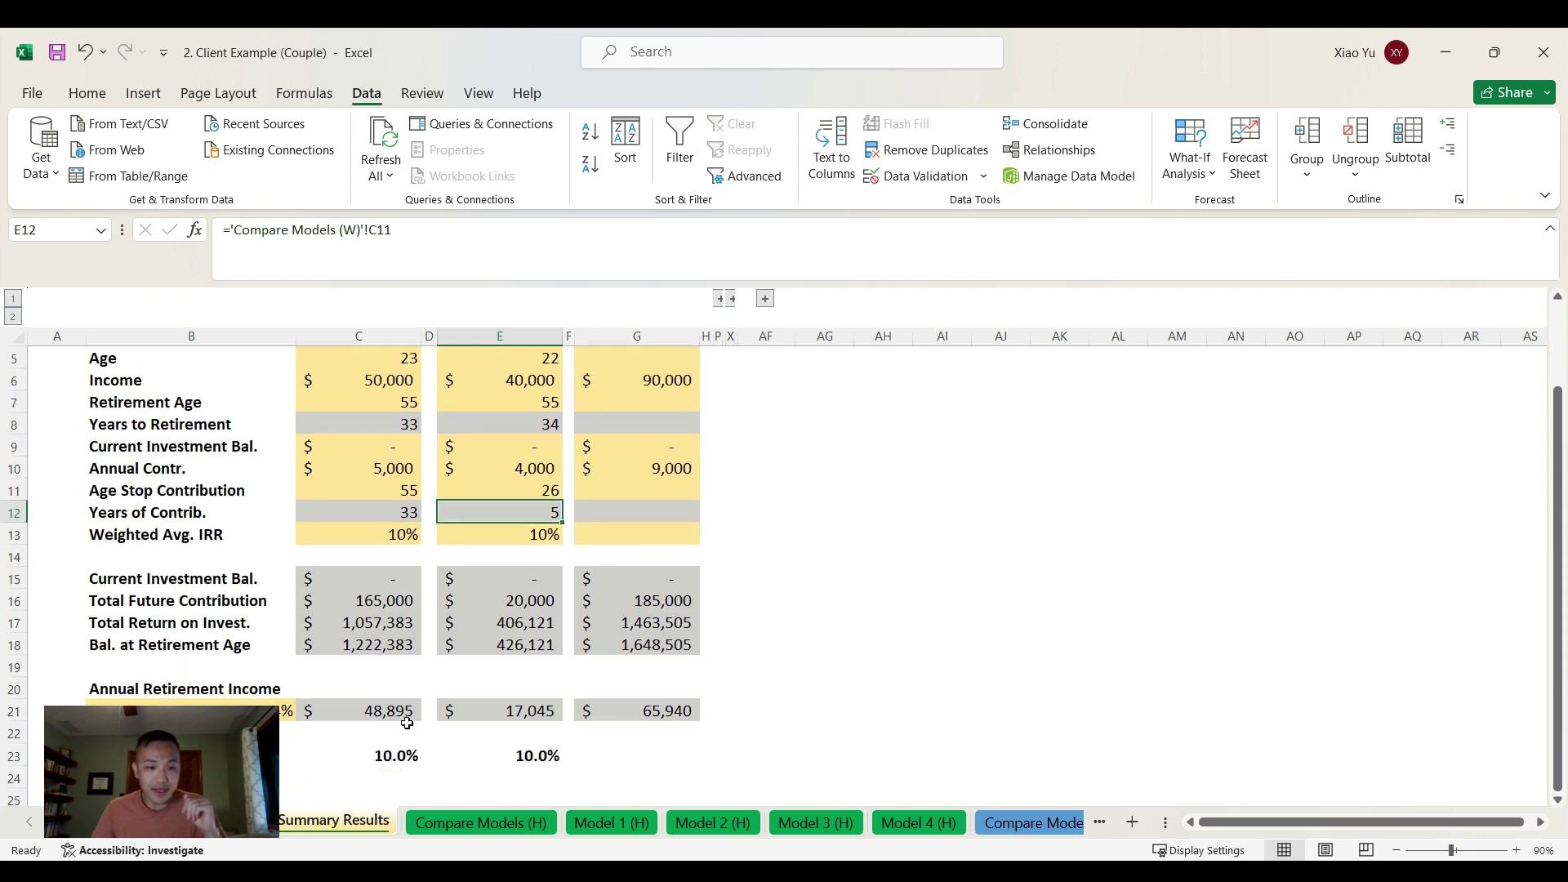
{"action": "left_click", "coordinate": [405, 651]}
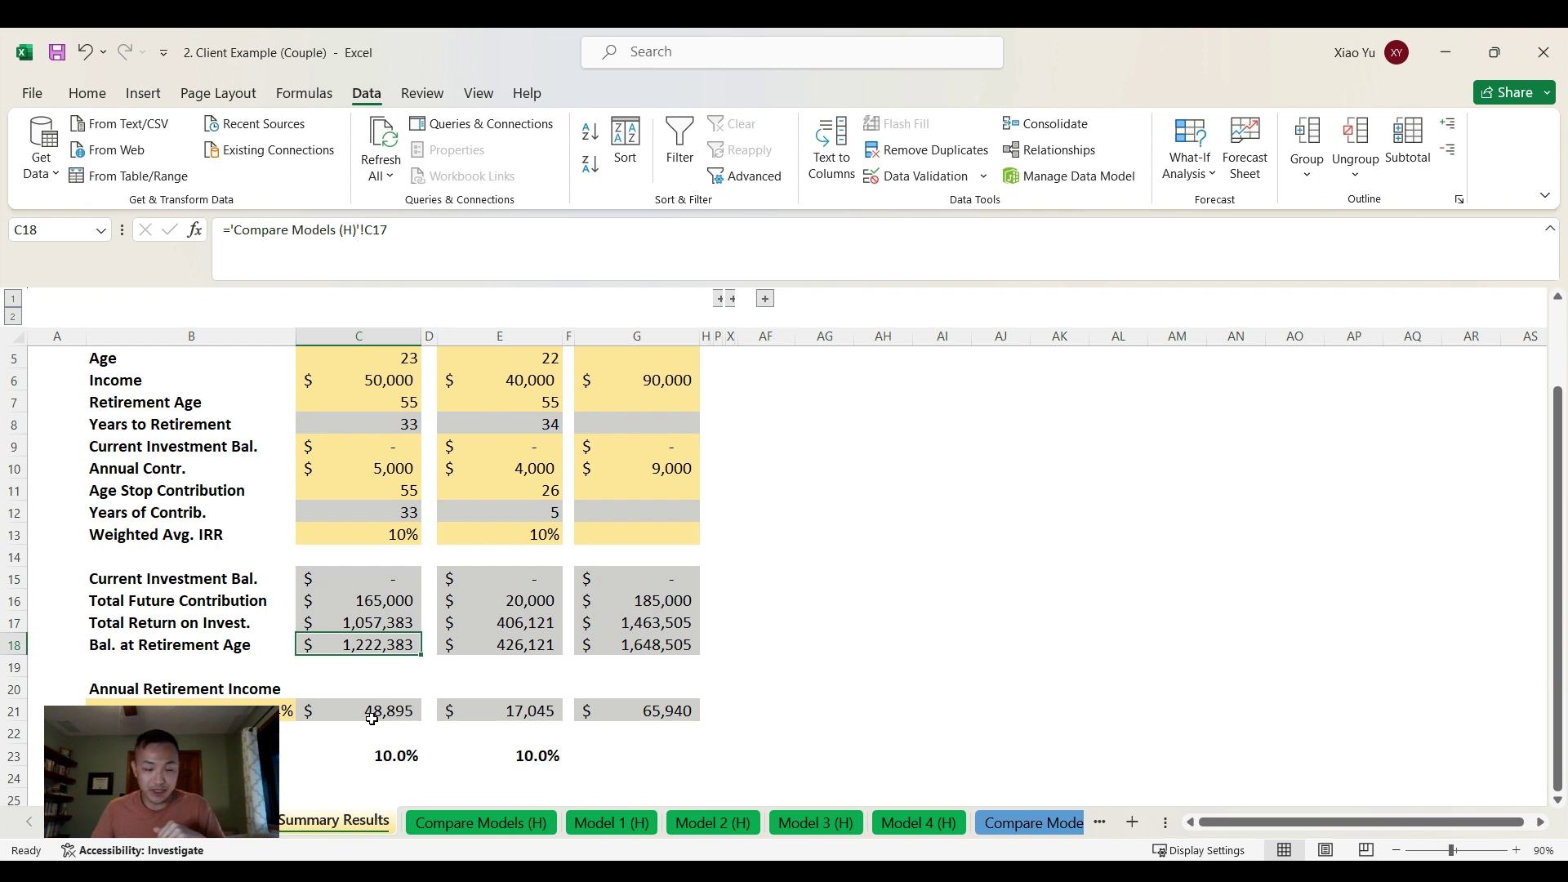
{"action": "left_click", "coordinate": [527, 645]}
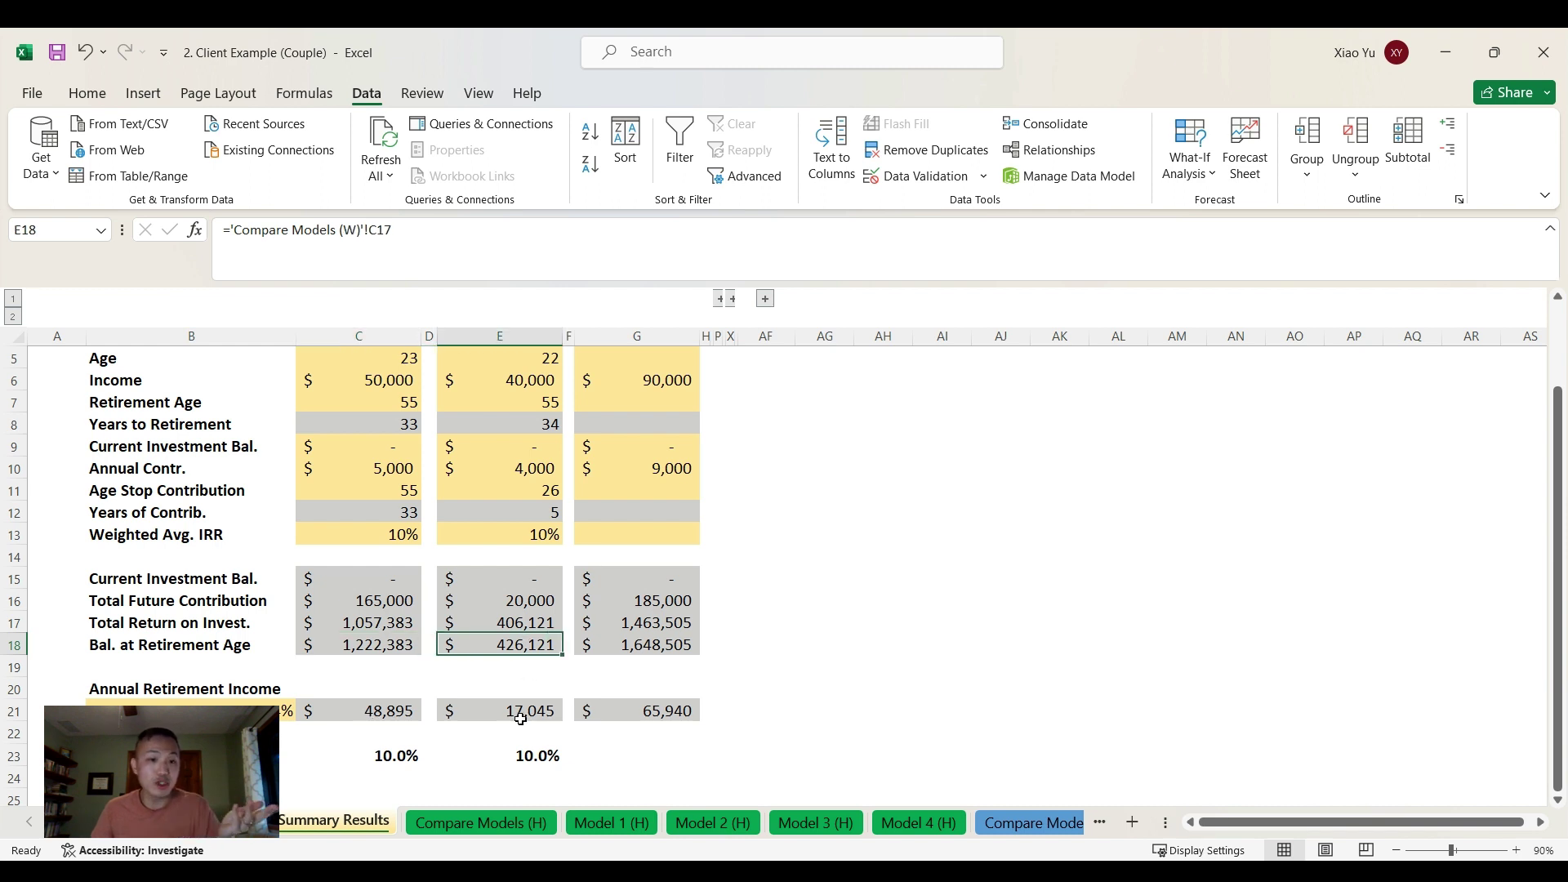
{"action": "left_click", "coordinate": [479, 600]}
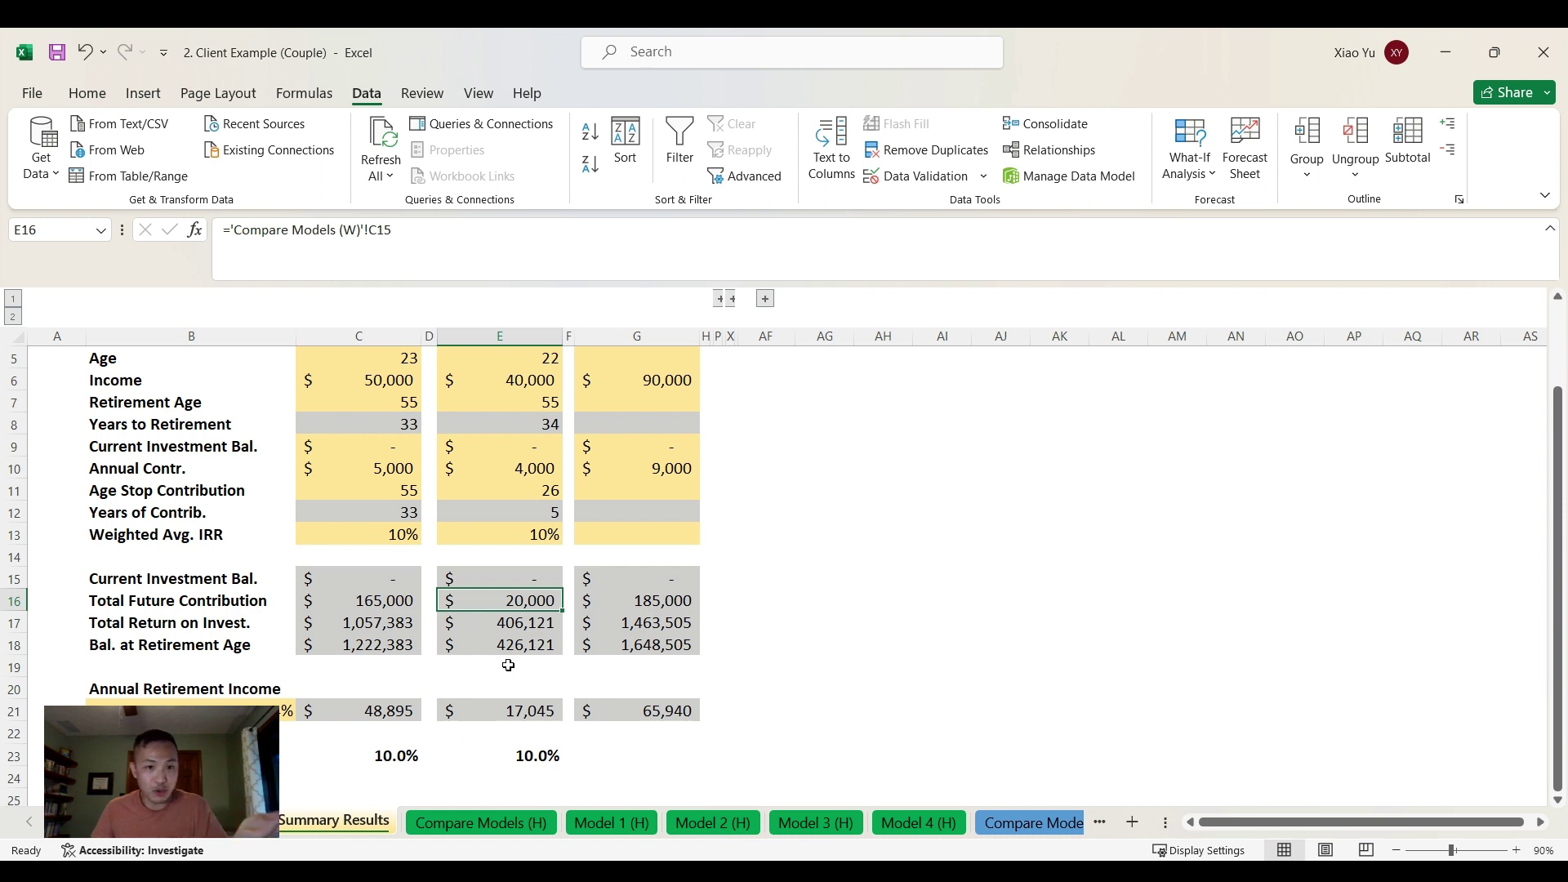
{"action": "left_click", "coordinate": [526, 623]}
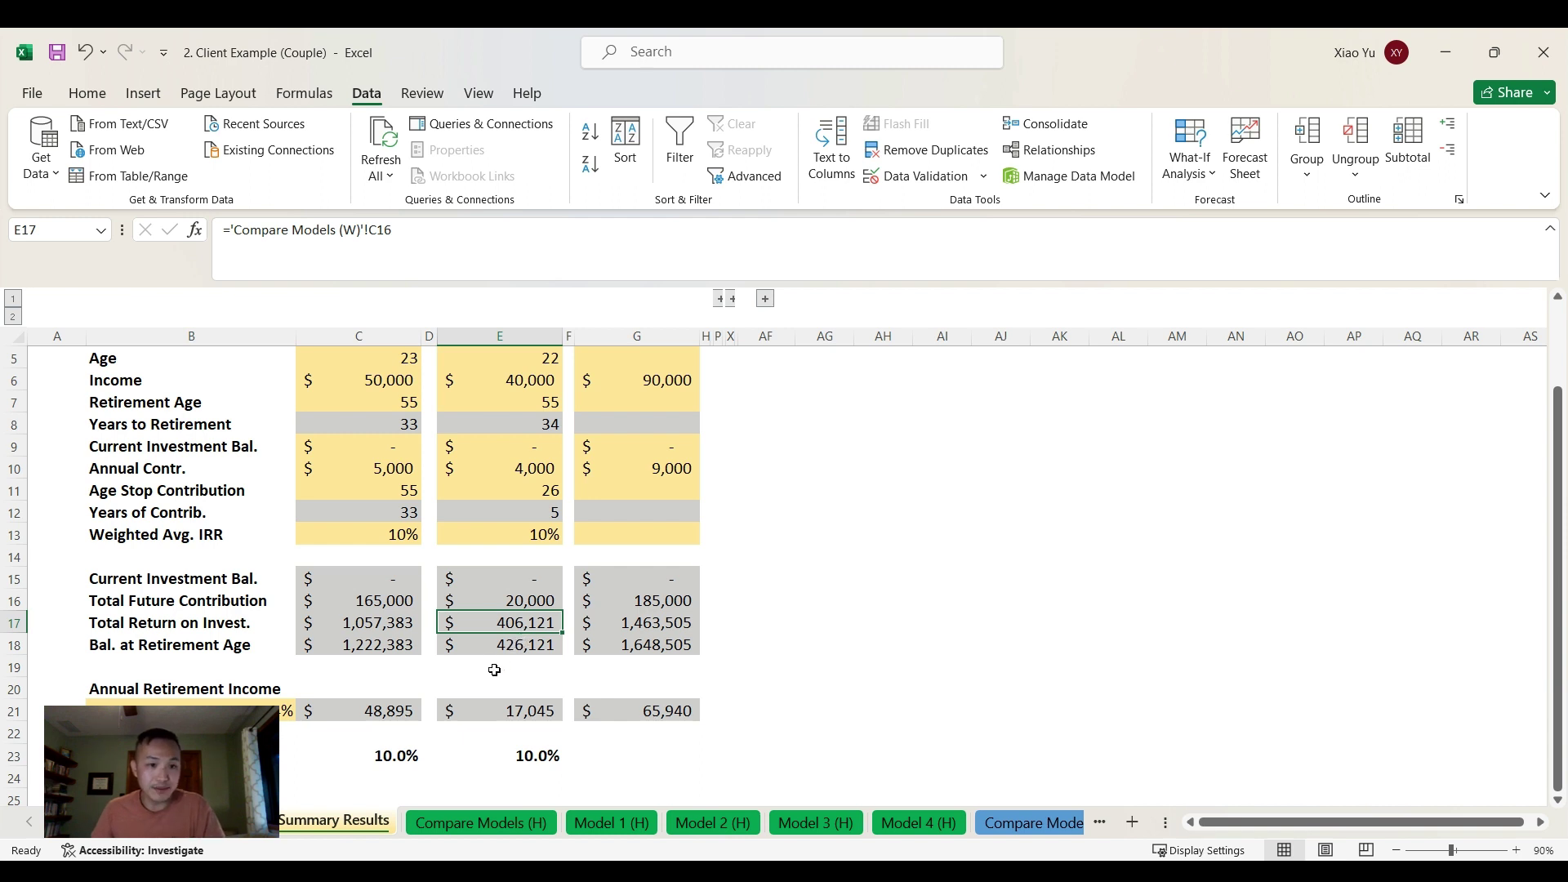
Step: Show that the total balance, annual contribution, retirement income and total income cells add both spouses
{"action": "left_click", "coordinate": [658, 650]}
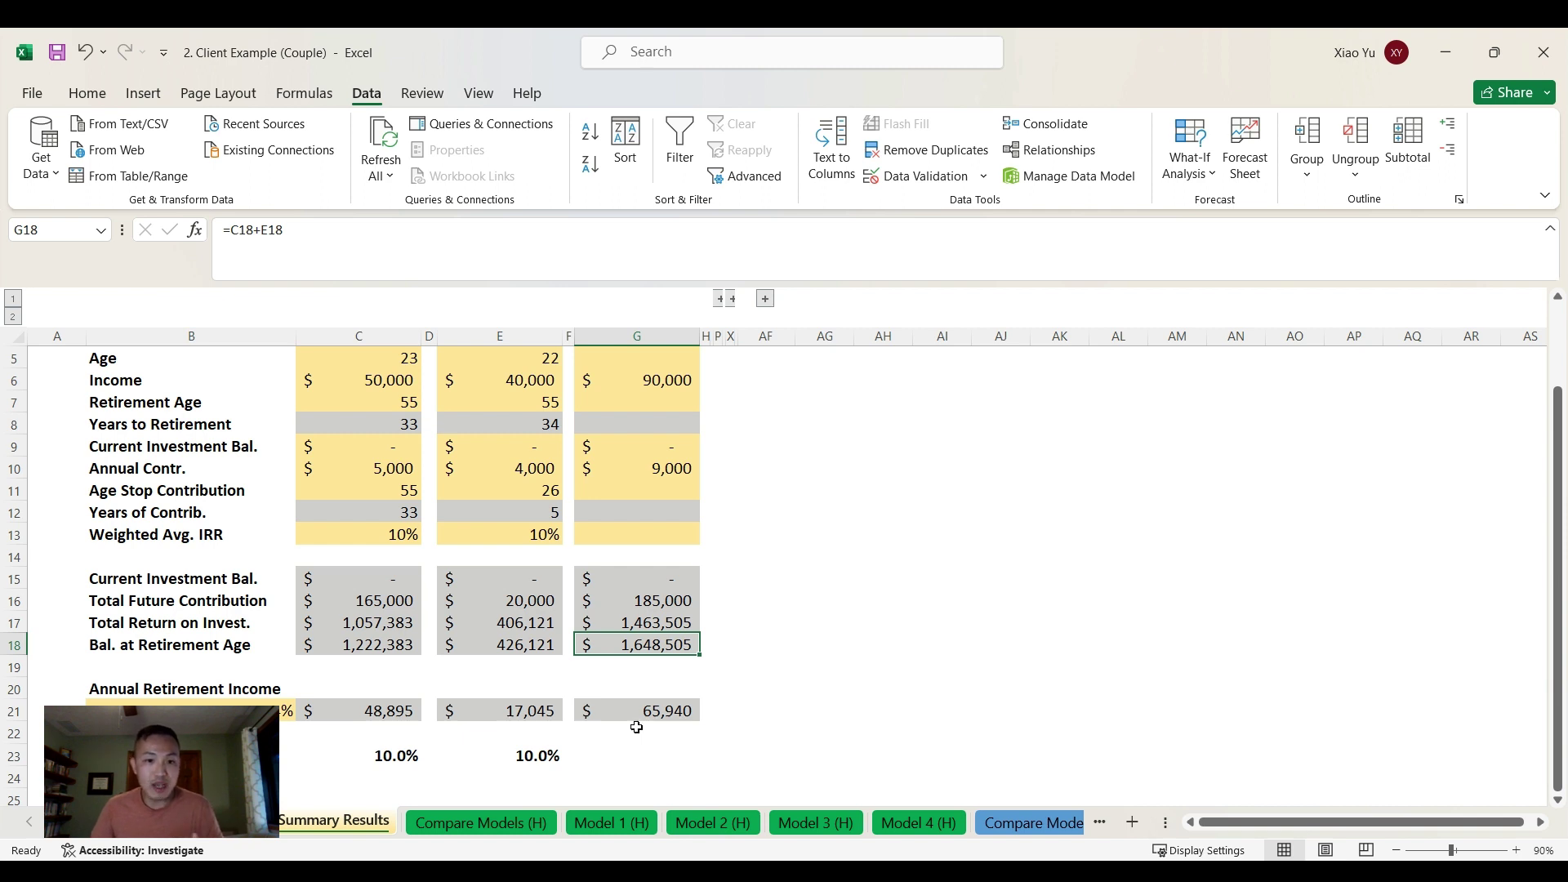
{"action": "key", "text": "ctrl+Down"}
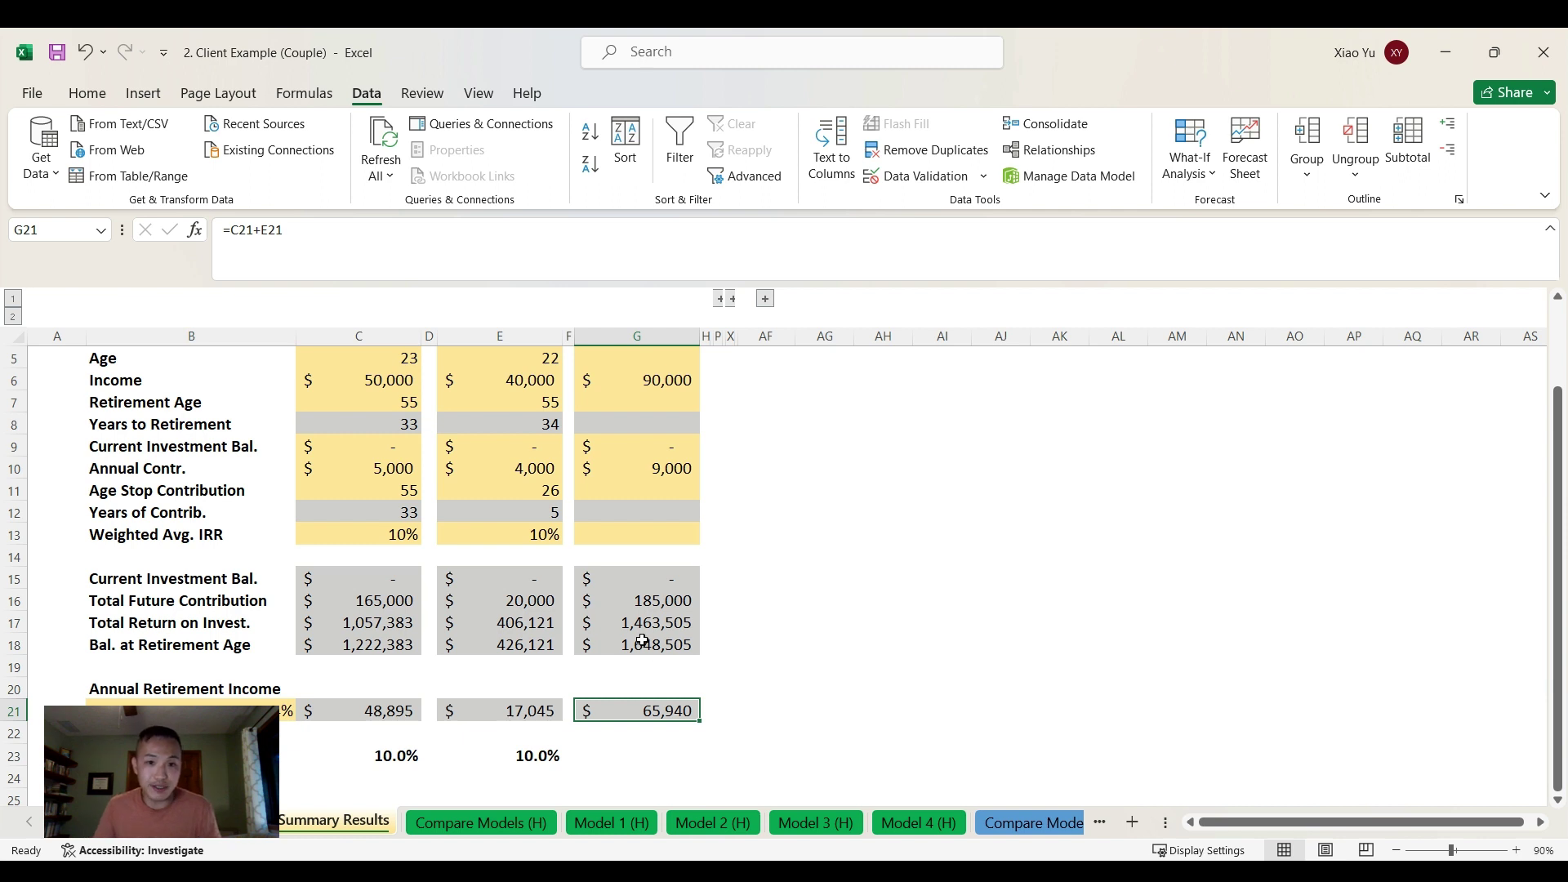
{"action": "scroll", "coordinate": [644, 641], "scroll_direction": "up", "scroll_amount": 1}
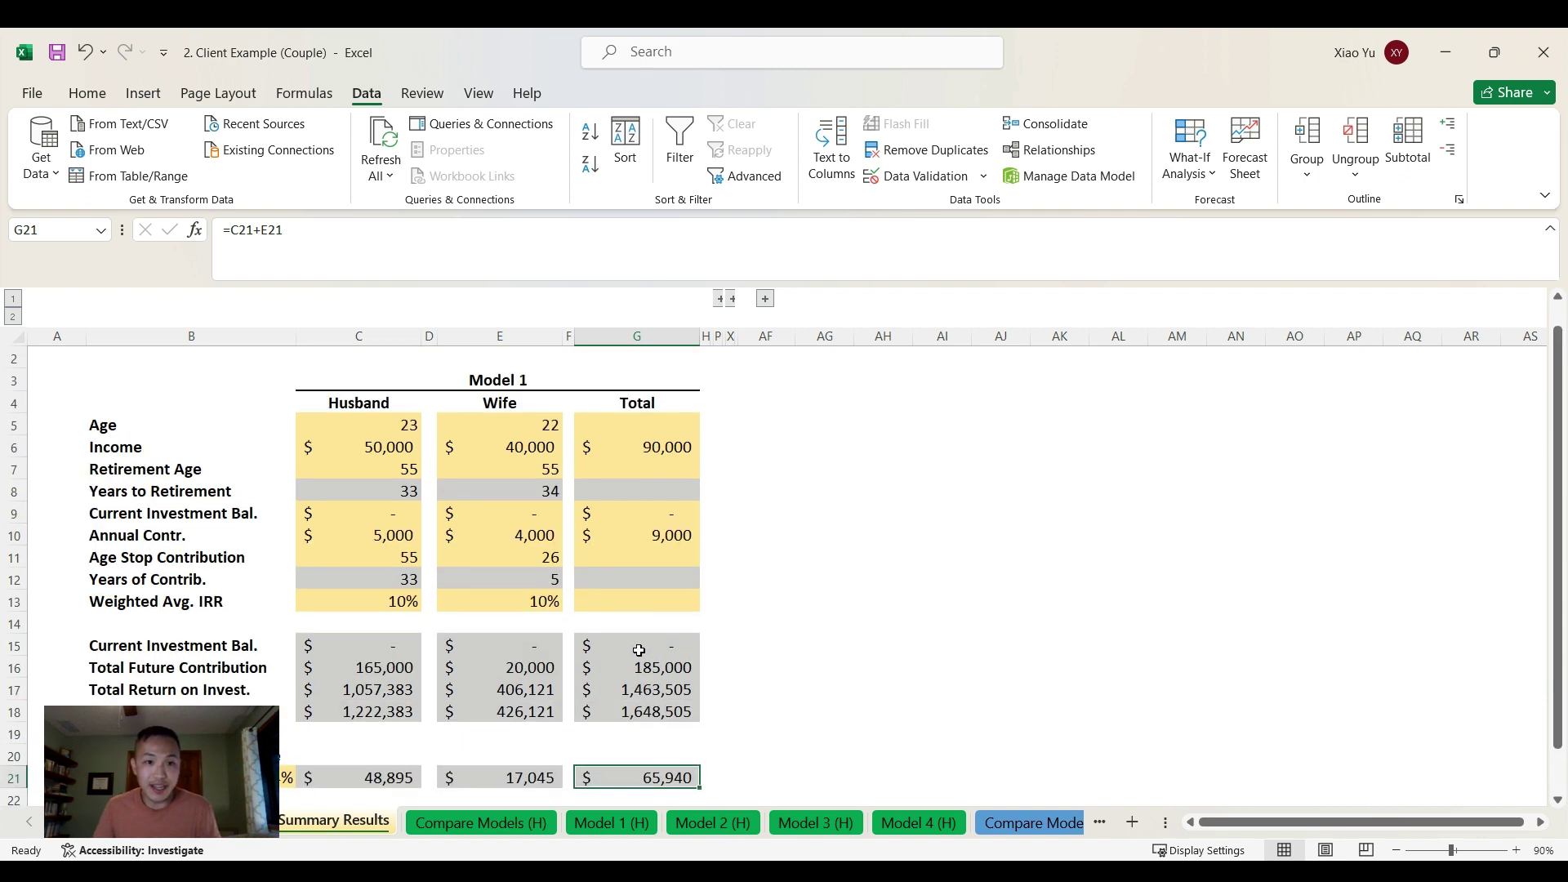
{"action": "left_click", "coordinate": [676, 541]}
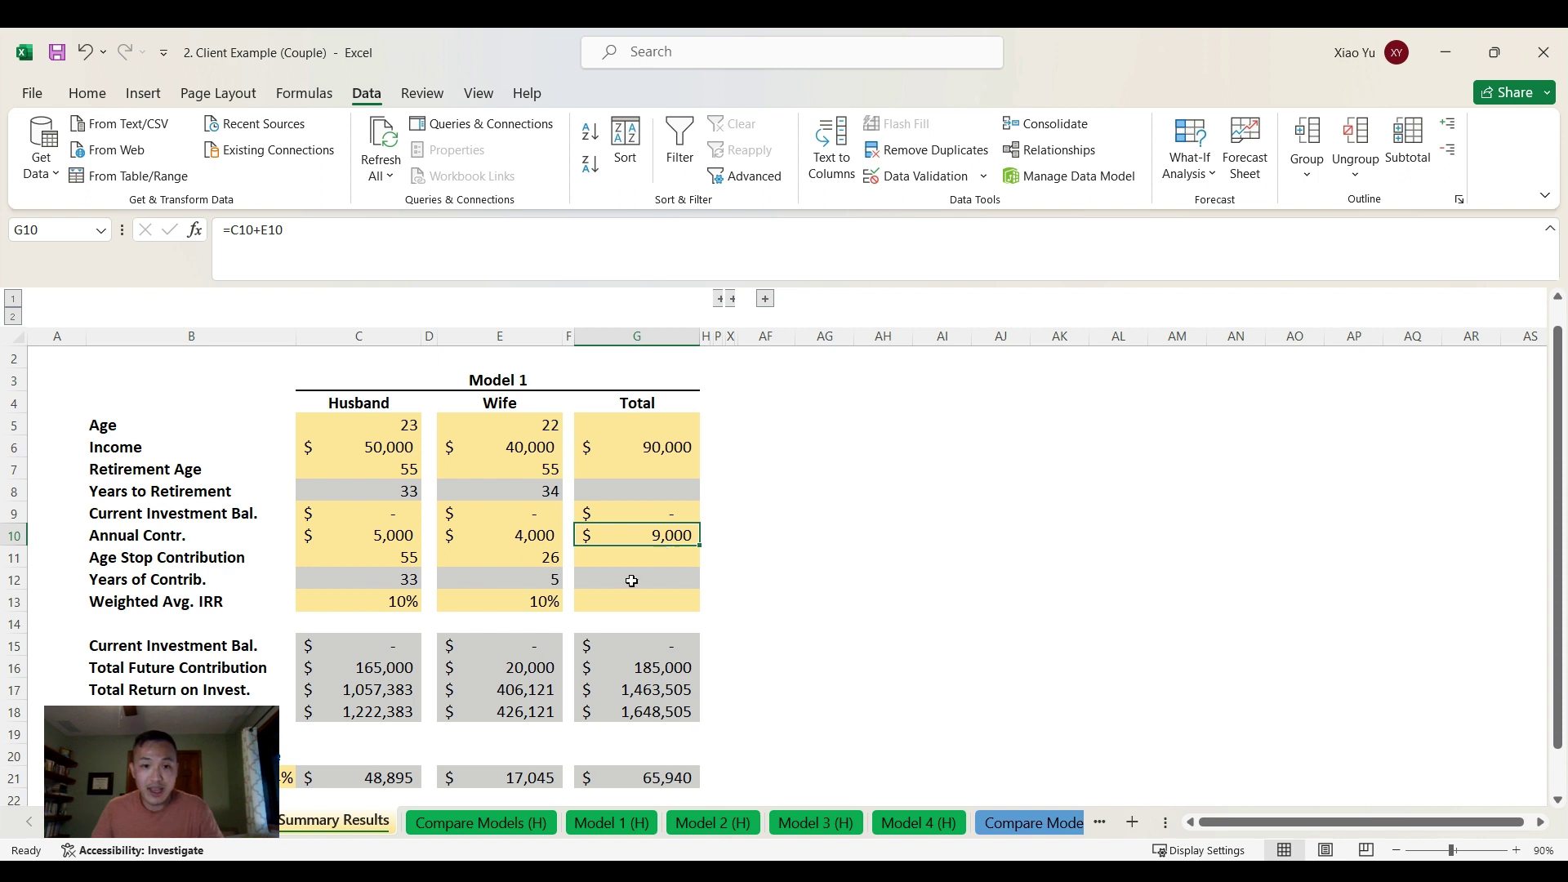
{"action": "left_click", "coordinate": [677, 716]}
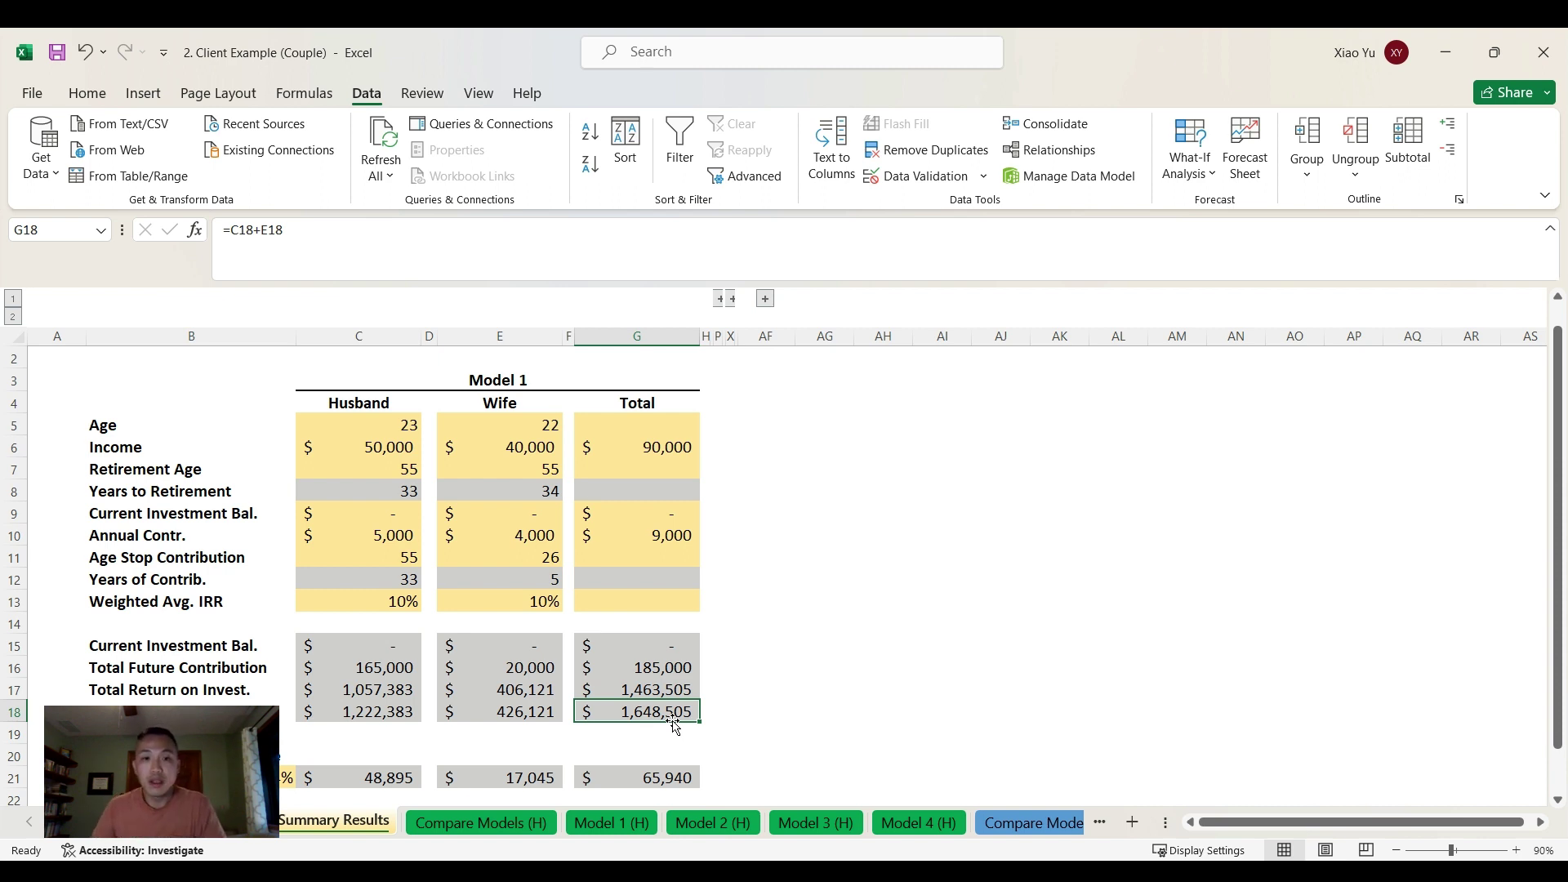
{"action": "left_click", "coordinate": [652, 446]}
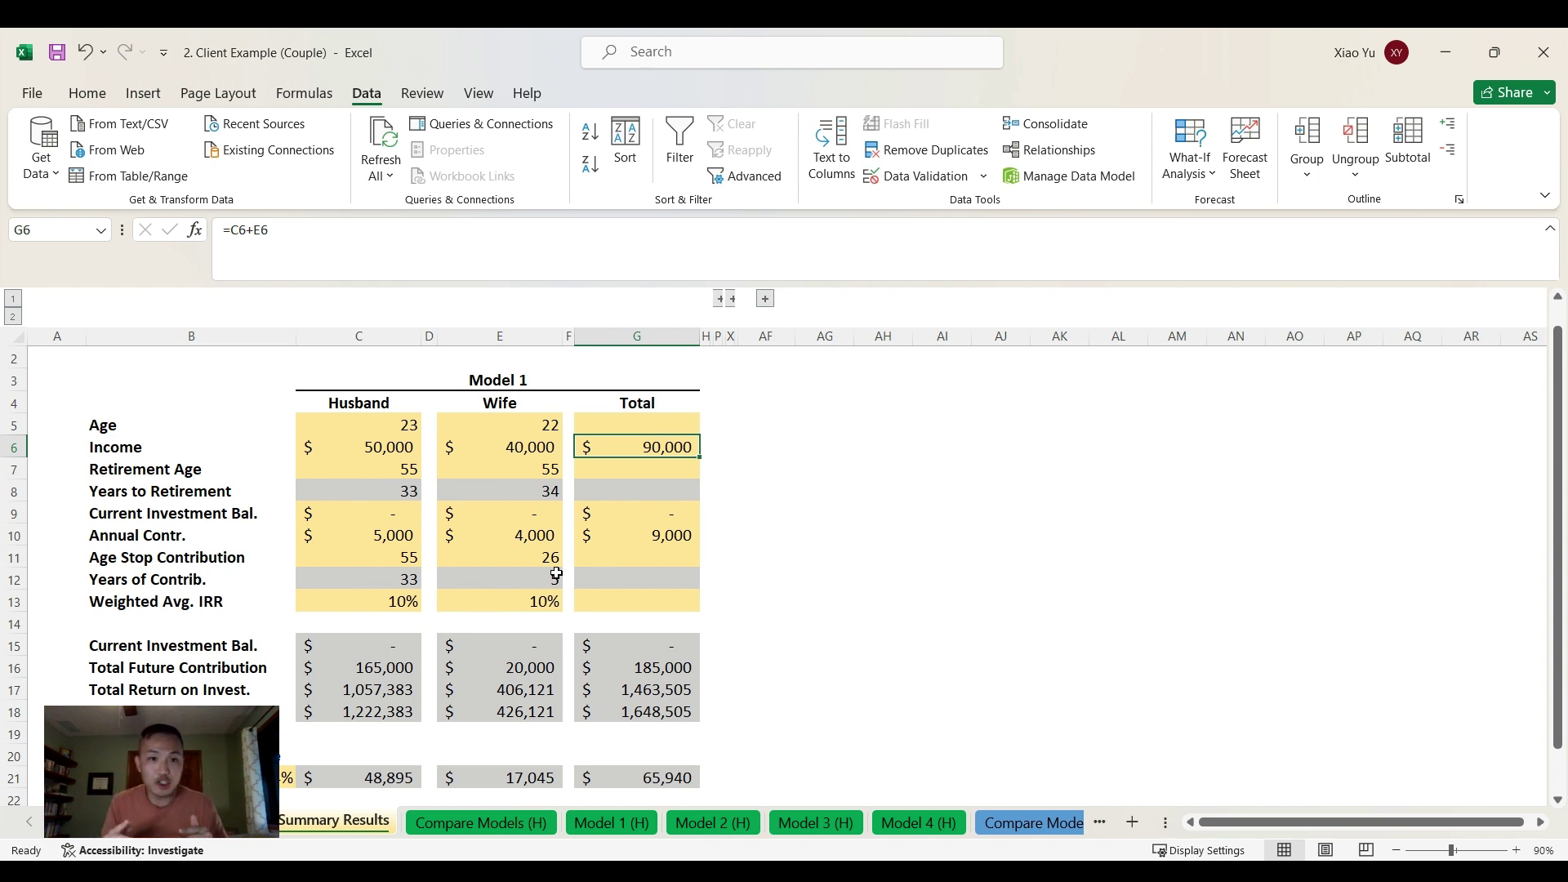
Step: Review Model 1's income sources, the wife's retirement age link and the total balance at retirement
{"action": "left_click", "coordinate": [386, 454]}
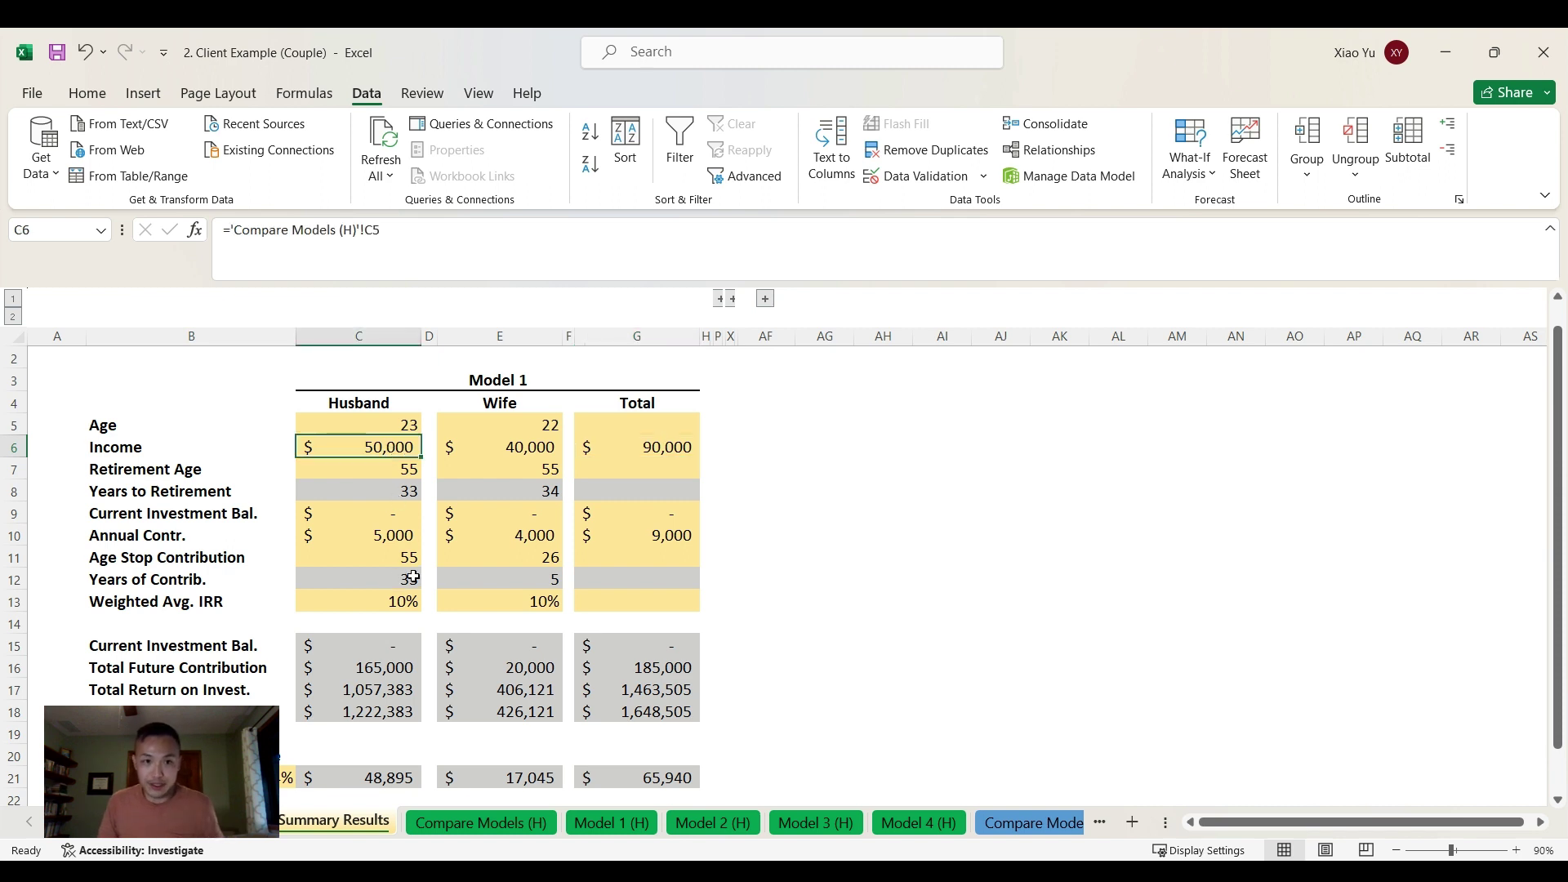
{"action": "left_click", "coordinate": [524, 448]}
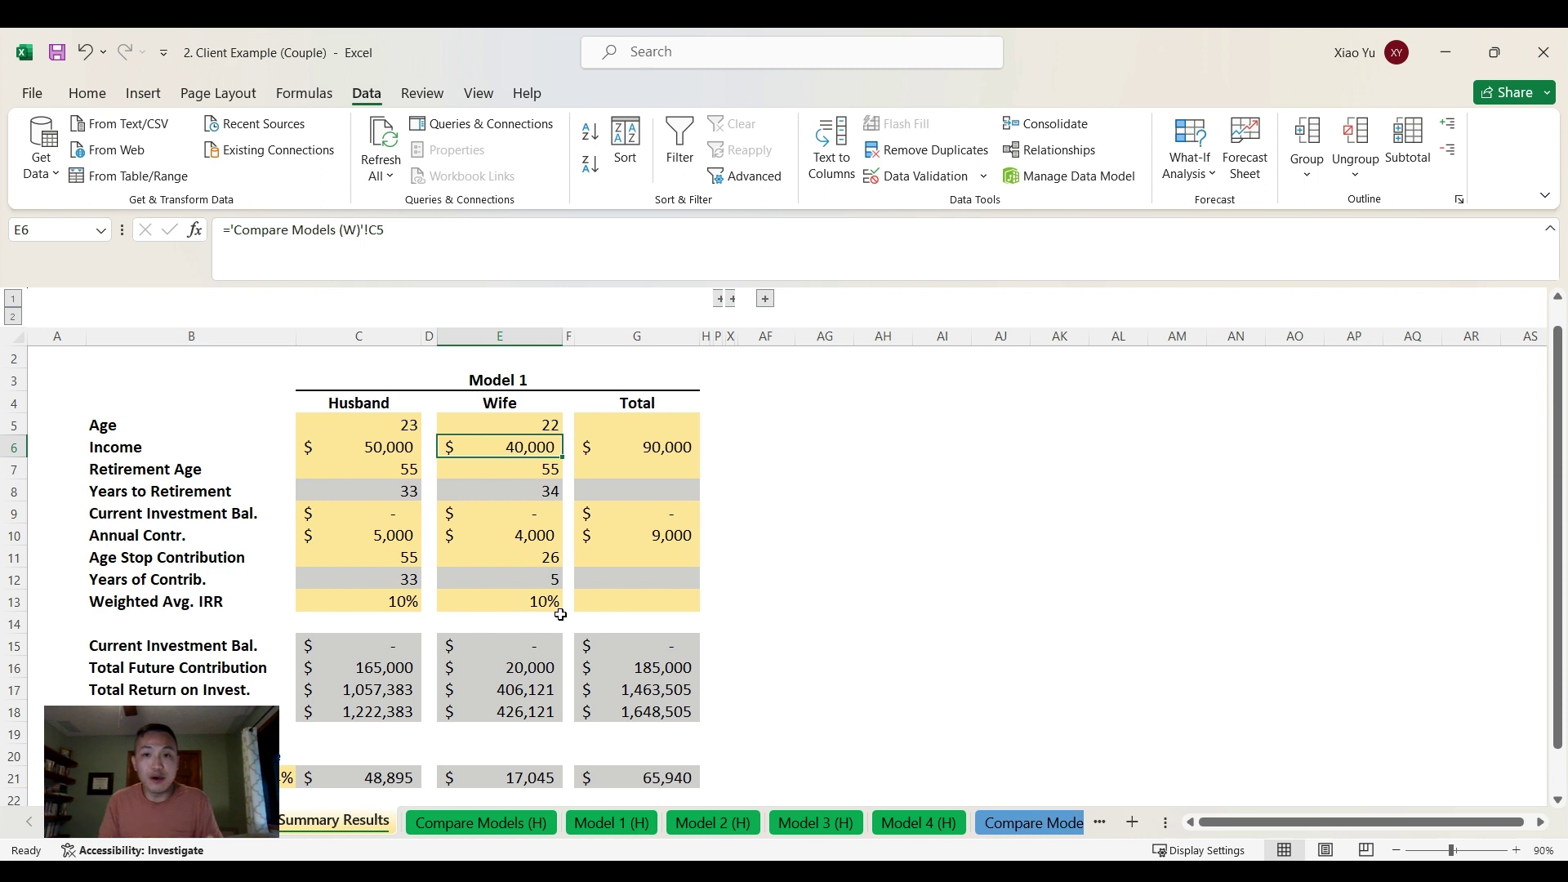
{"action": "left_click", "coordinate": [520, 477]}
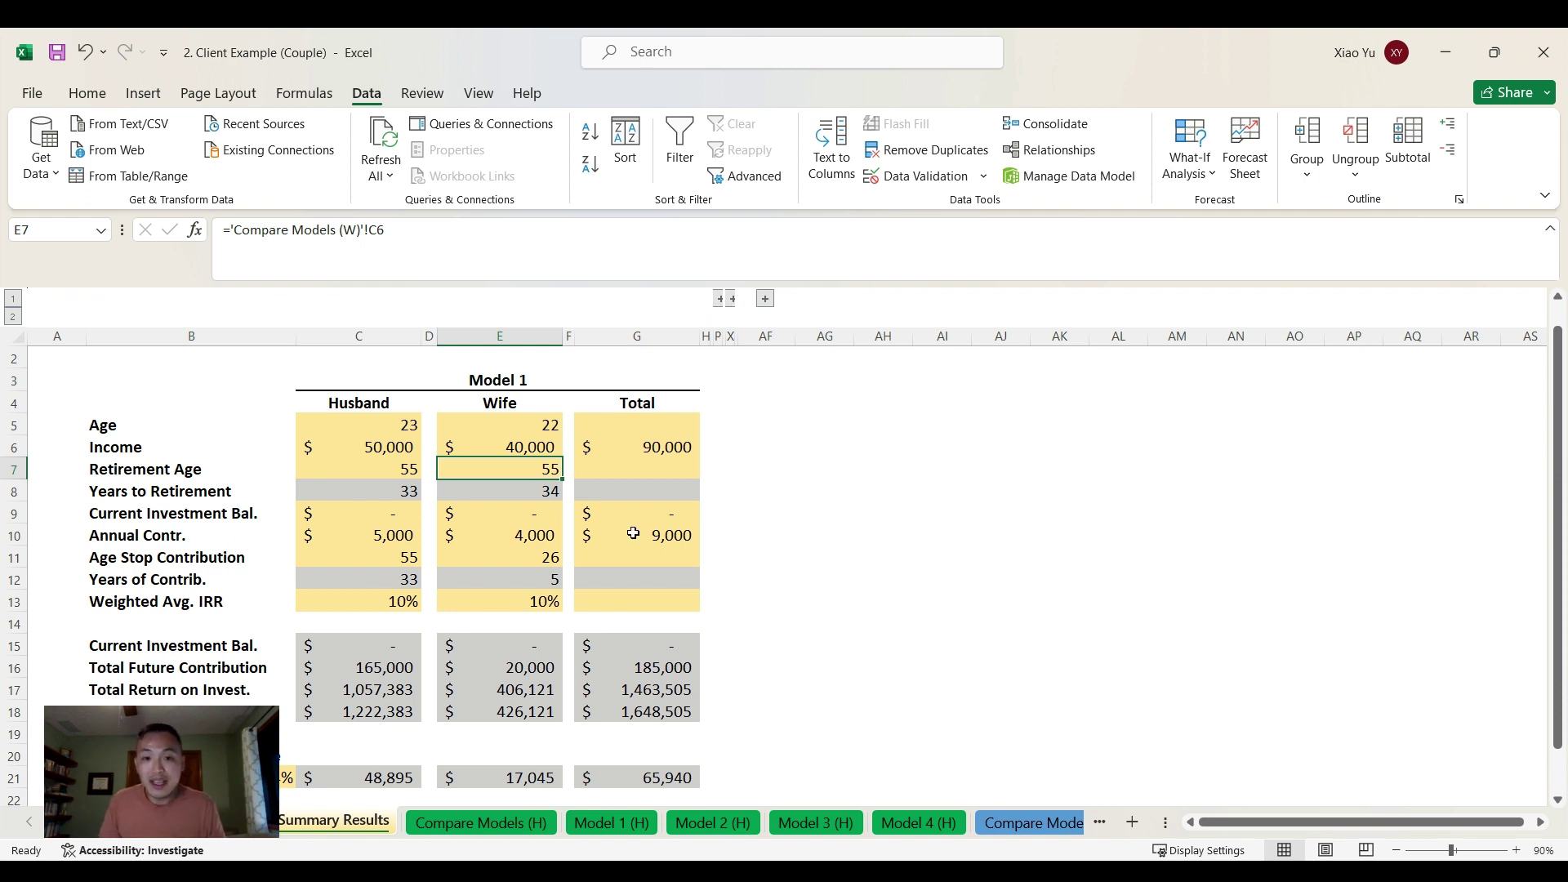
{"action": "left_click", "coordinate": [651, 714]}
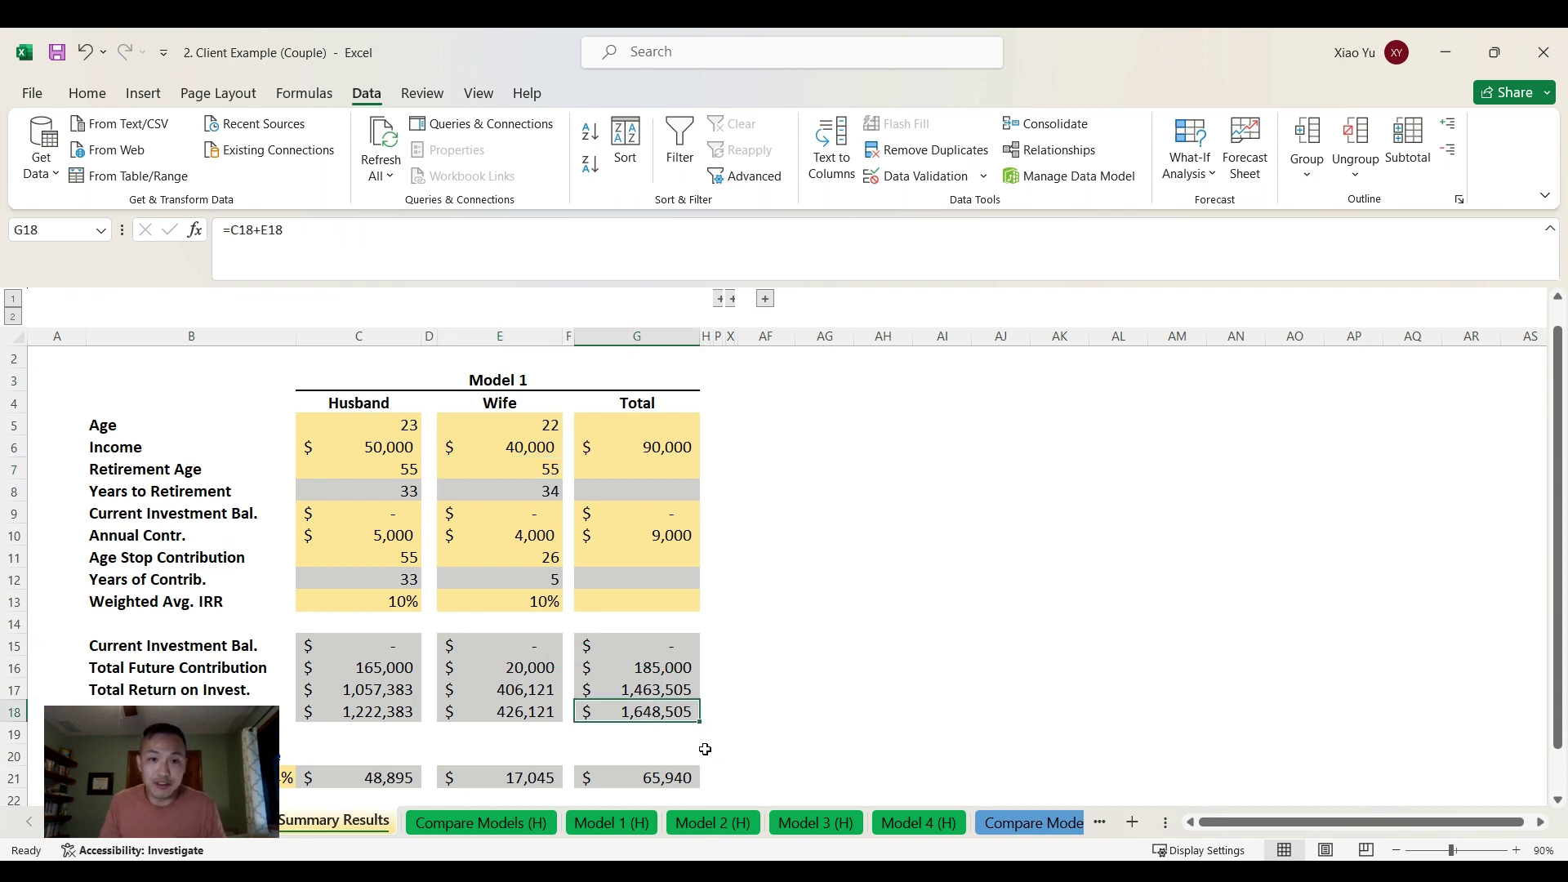
Step: Expand the hidden Model 2 columns and check the husband's retirement age and the wife's Age Stop Contribution
{"action": "left_click", "coordinate": [724, 299]}
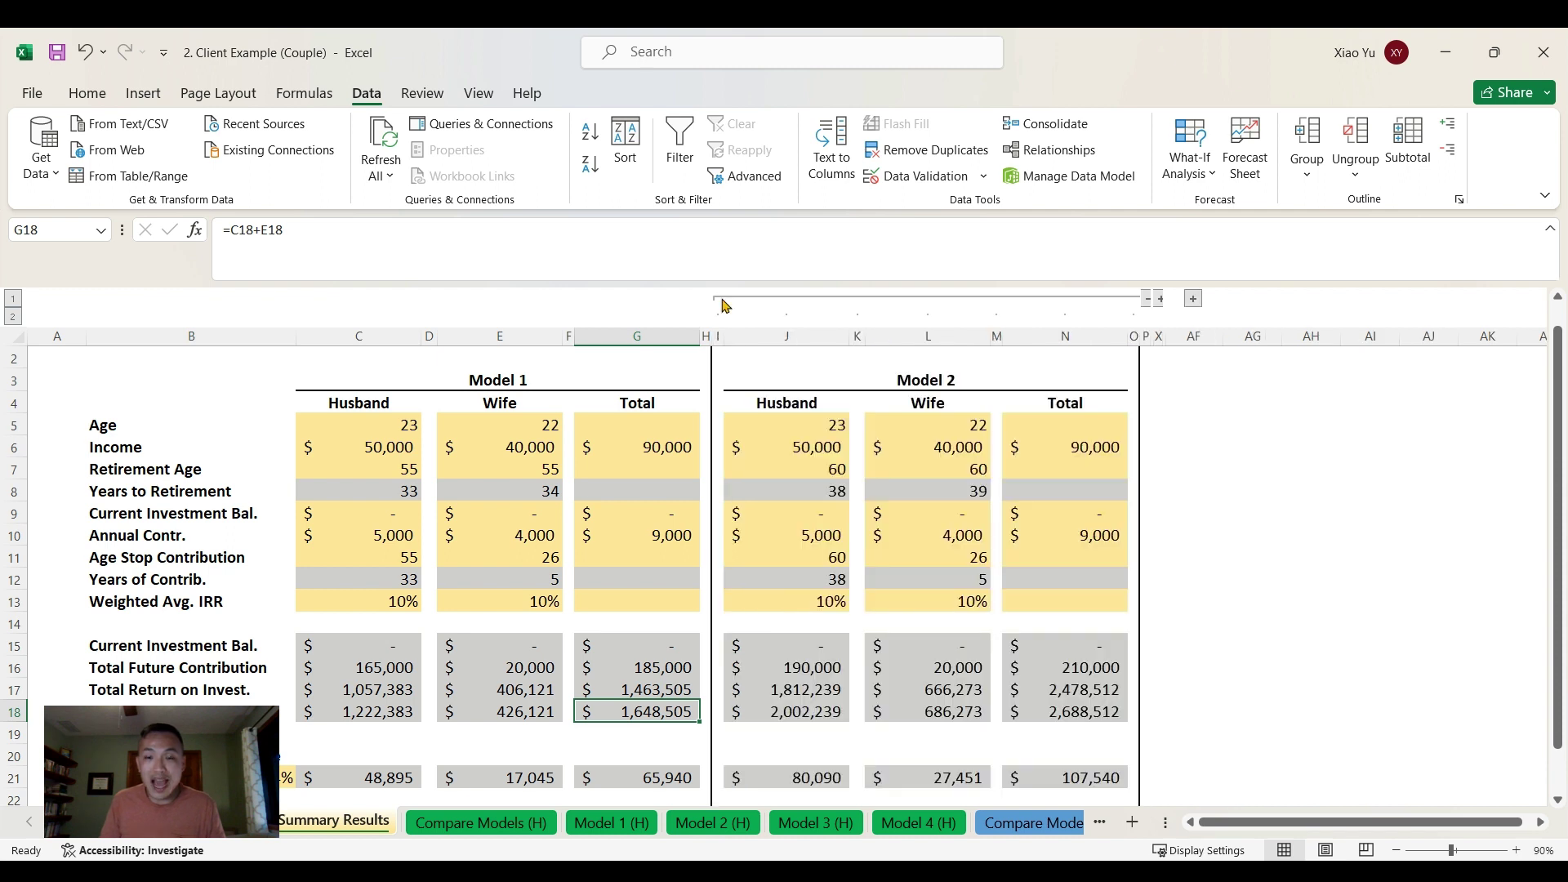
{"action": "left_click", "coordinate": [929, 378]}
{"action": "left_click", "coordinate": [834, 472]}
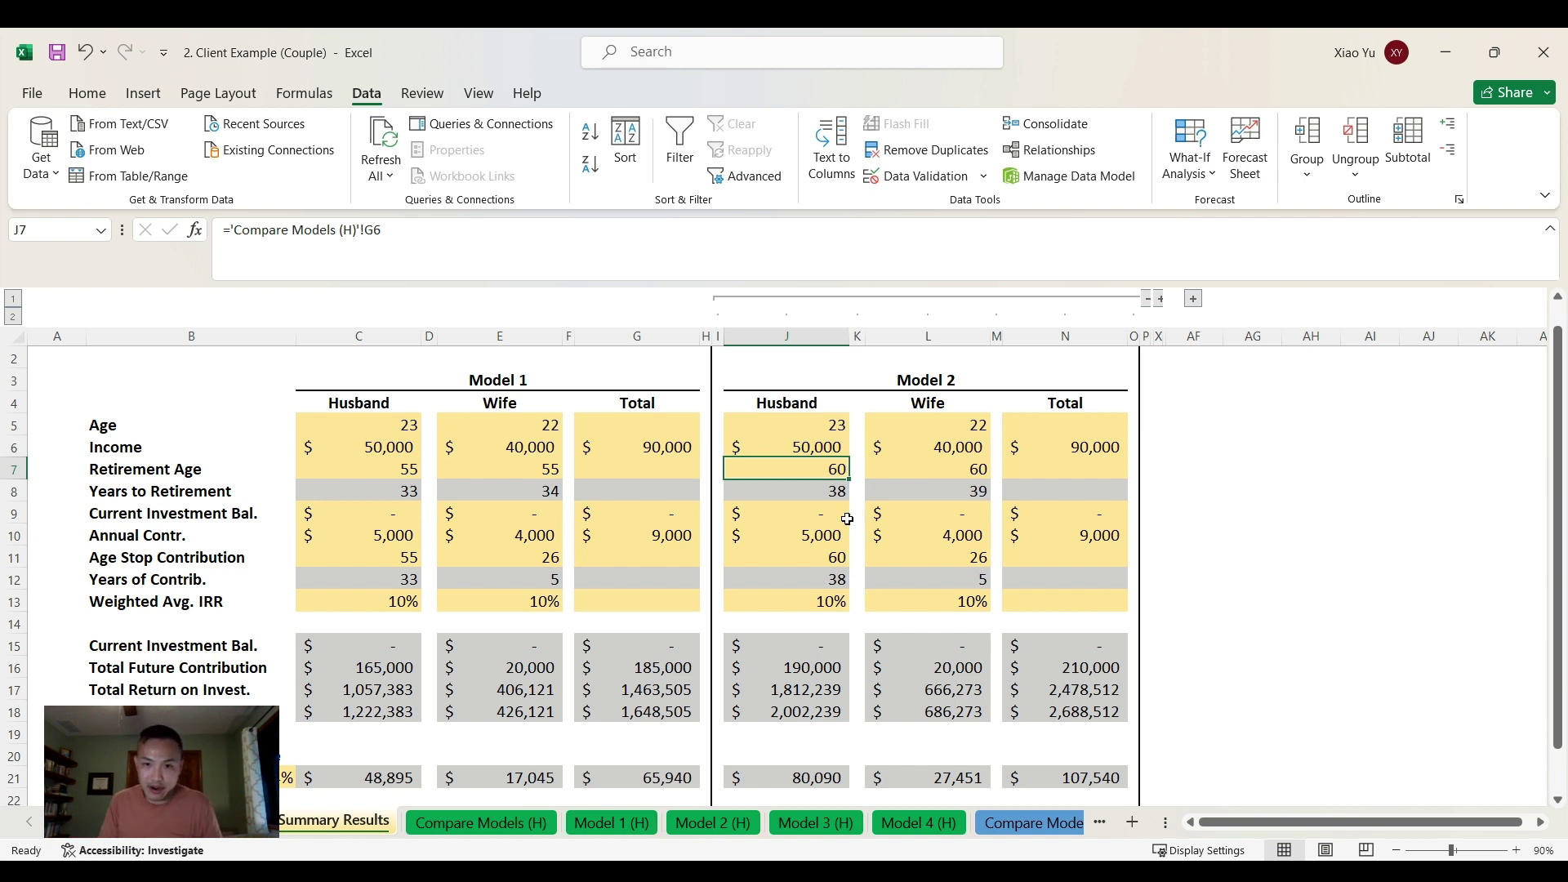
{"action": "left_click", "coordinate": [943, 558]}
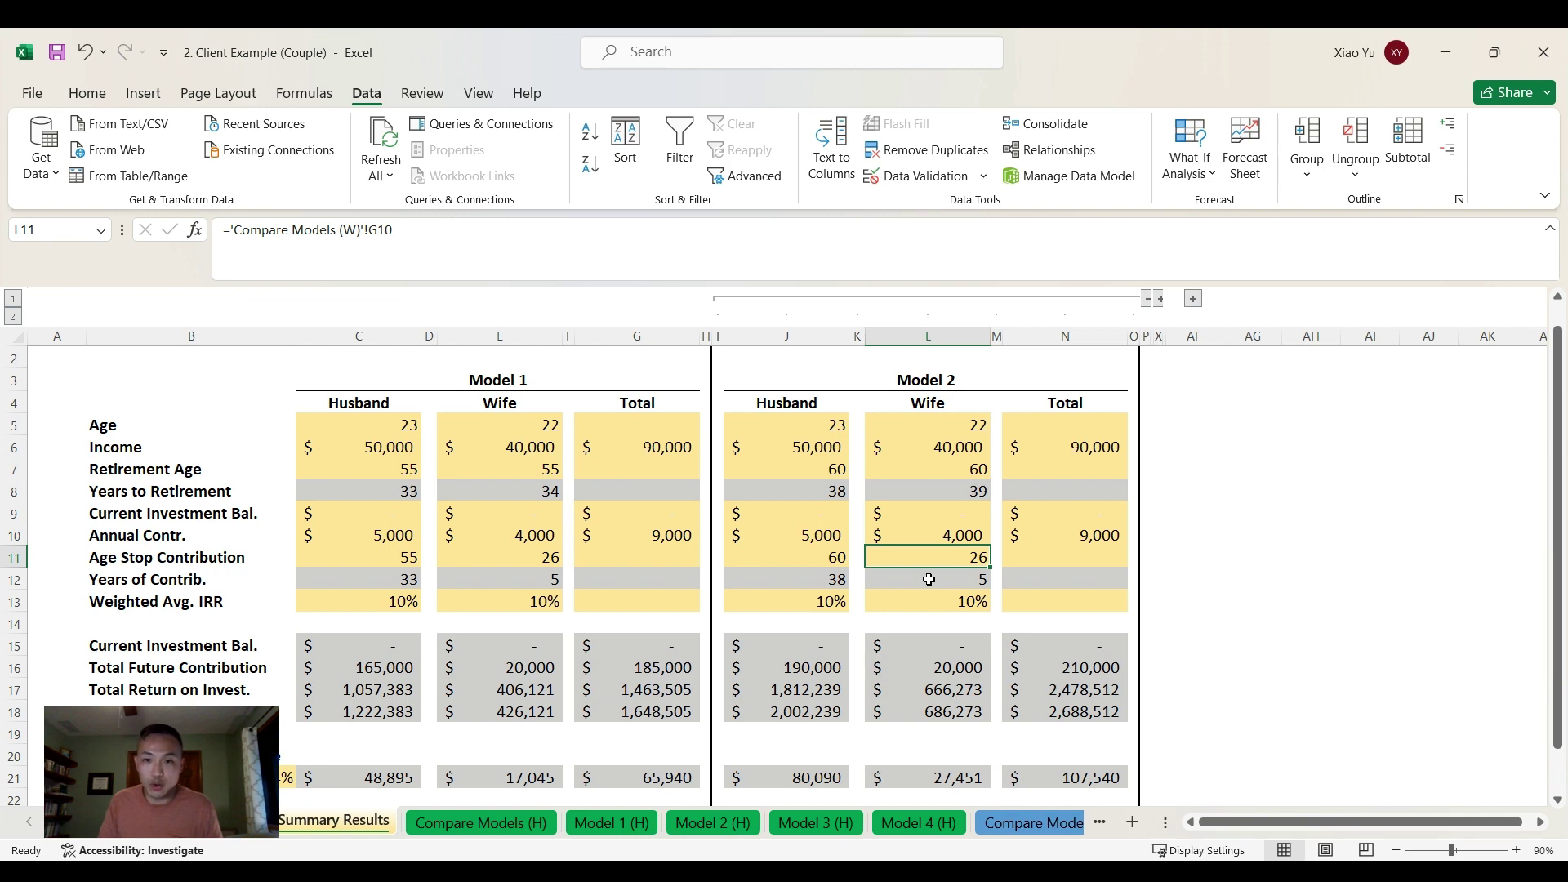
Step: Compare the Model 1 and Model 2 total balances, and check Model 2's $107,540 total annual income
{"action": "scroll", "coordinate": [928, 595], "scroll_direction": "down", "scroll_amount": 1}
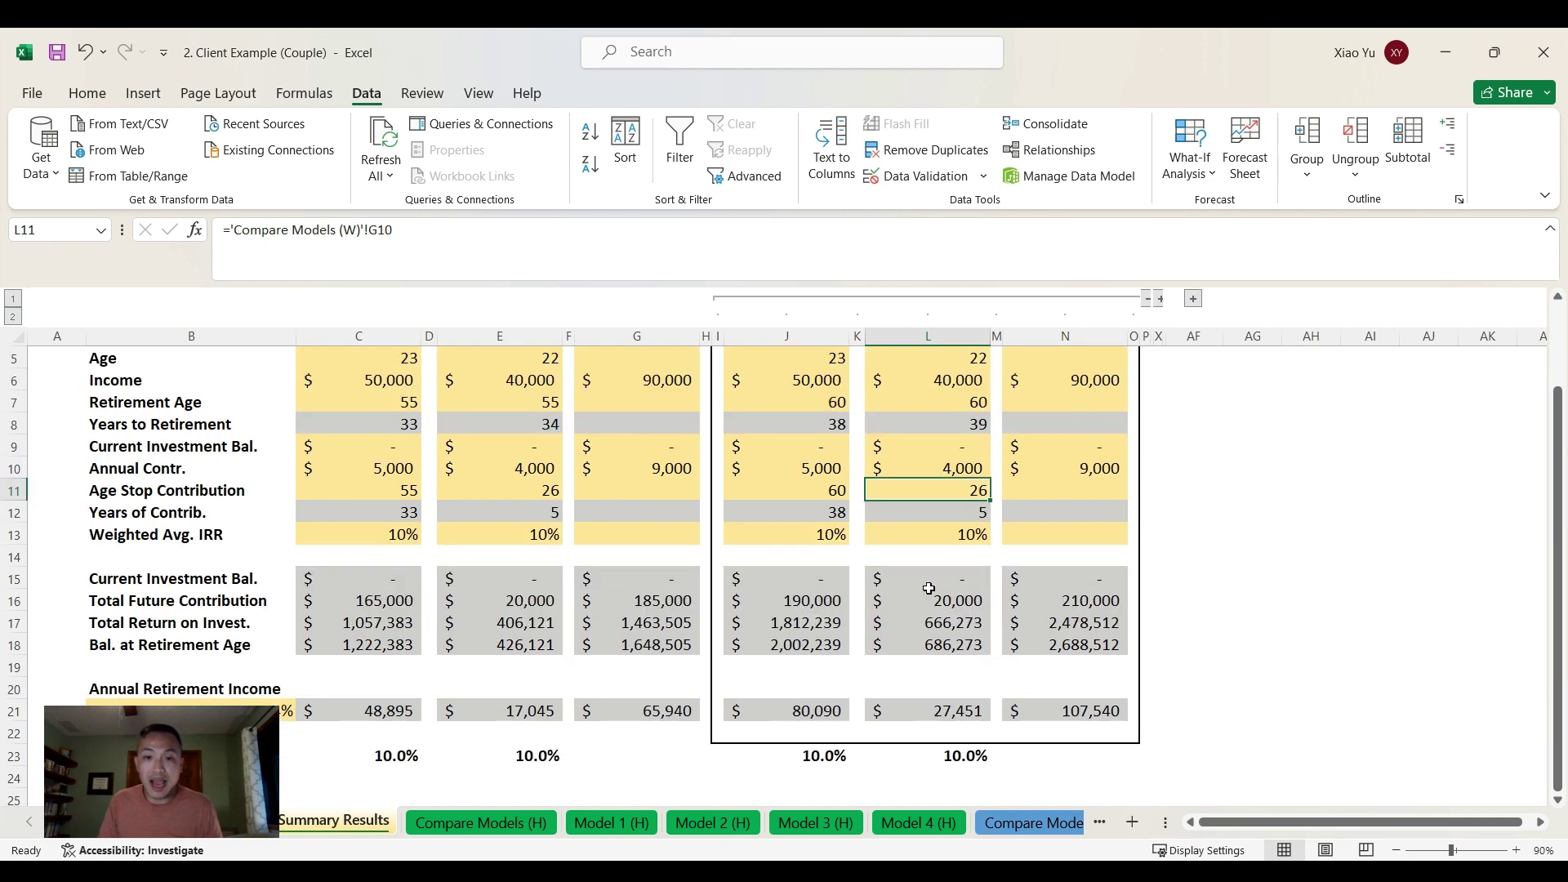
{"action": "left_click", "coordinate": [663, 644]}
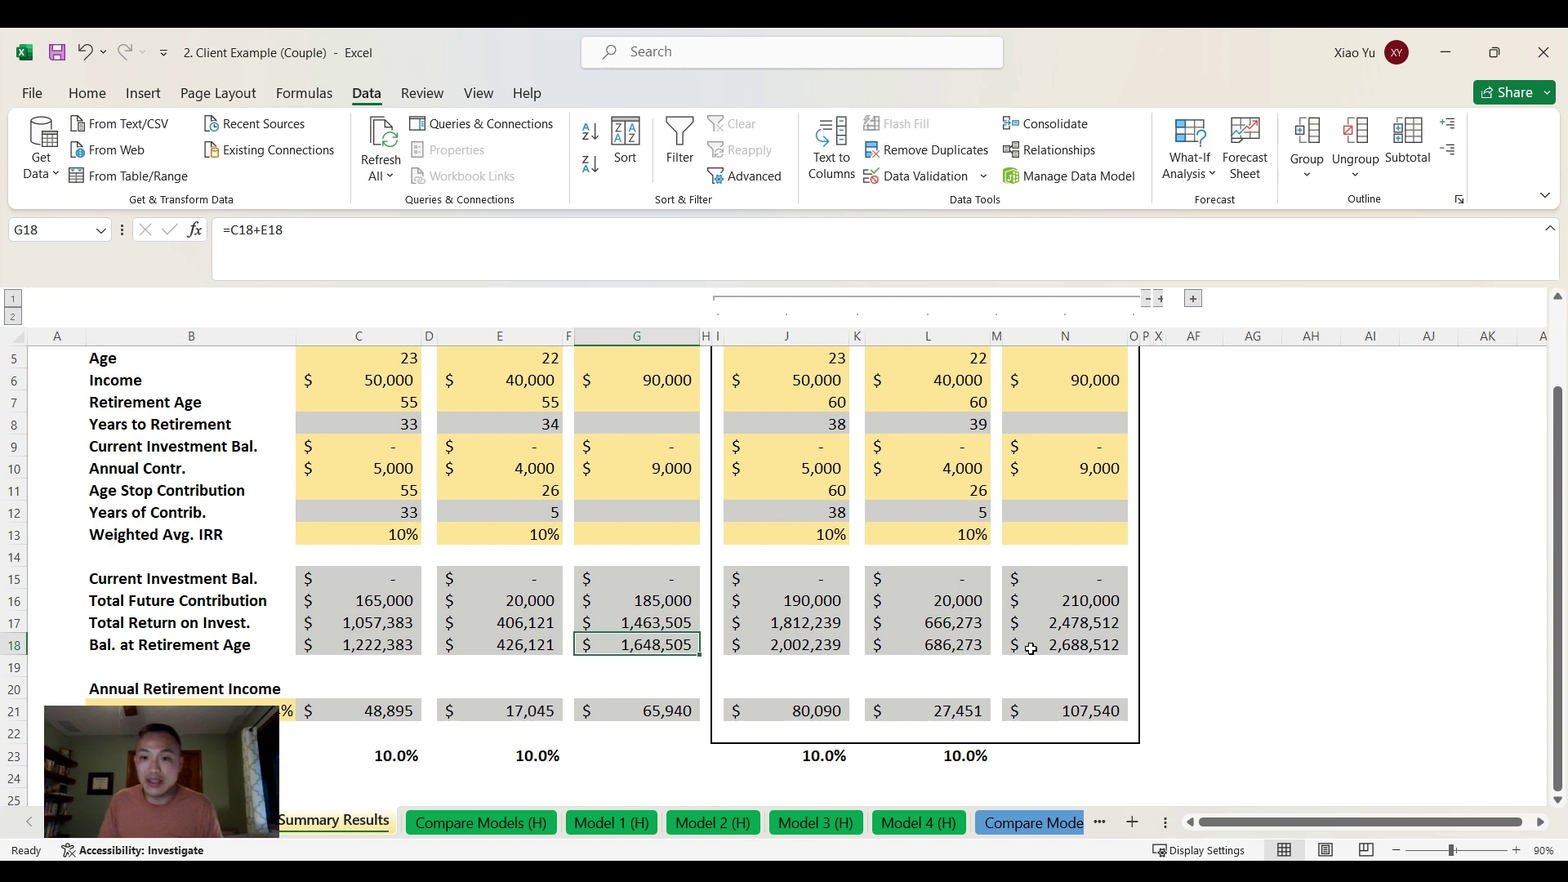
{"action": "left_click", "coordinate": [1080, 645]}
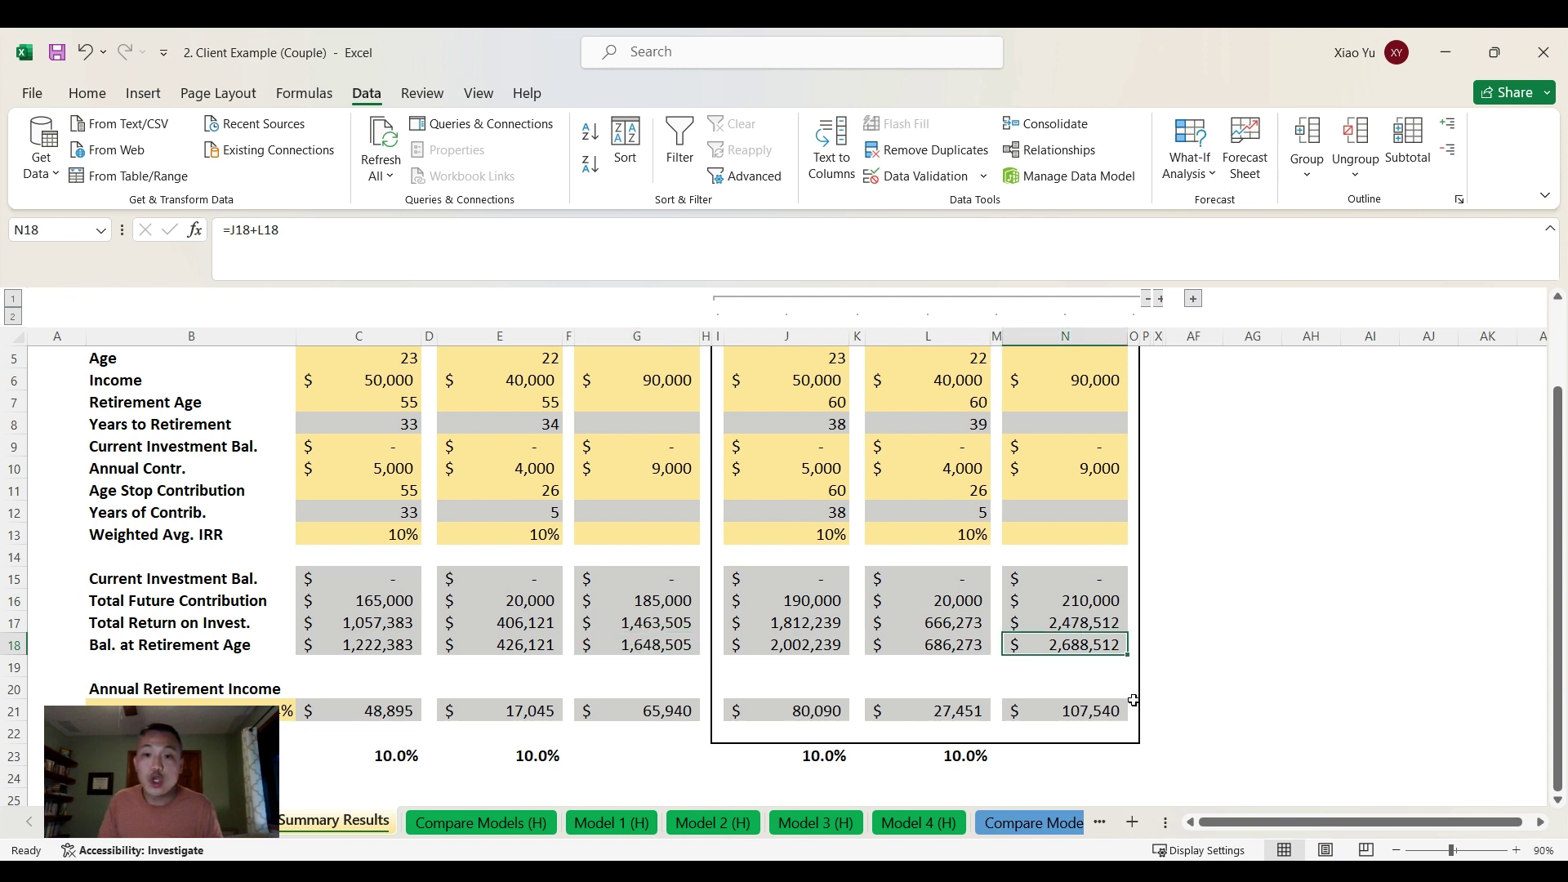
{"action": "left_click", "coordinate": [1087, 708]}
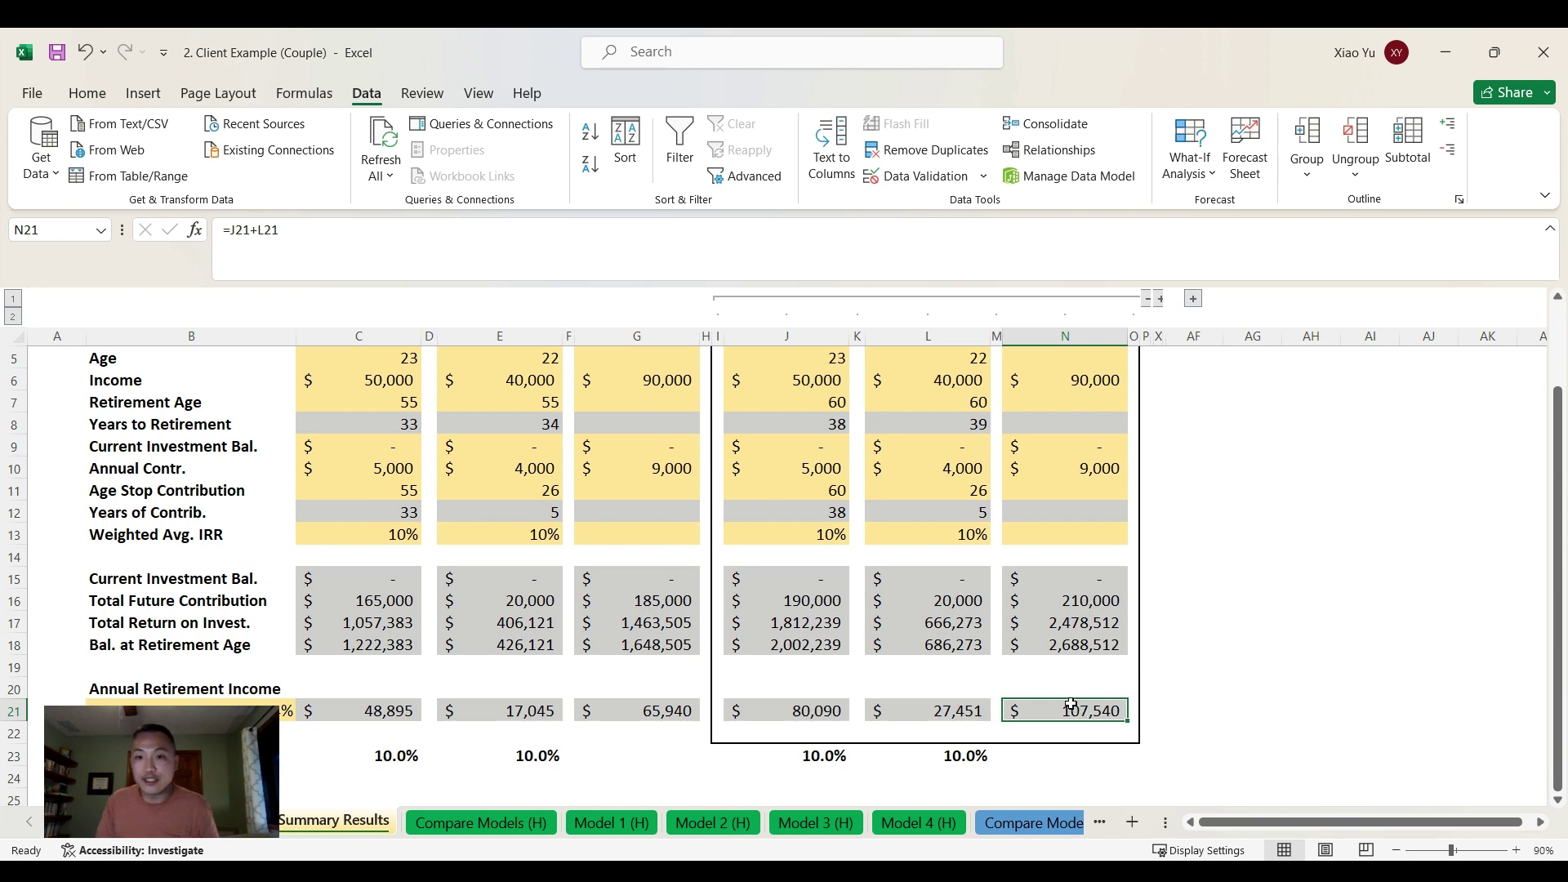
{"action": "scroll", "coordinate": [1073, 704], "scroll_direction": "up", "scroll_amount": 1}
{"action": "scroll", "coordinate": [1071, 709], "scroll_direction": "down", "scroll_amount": 1}
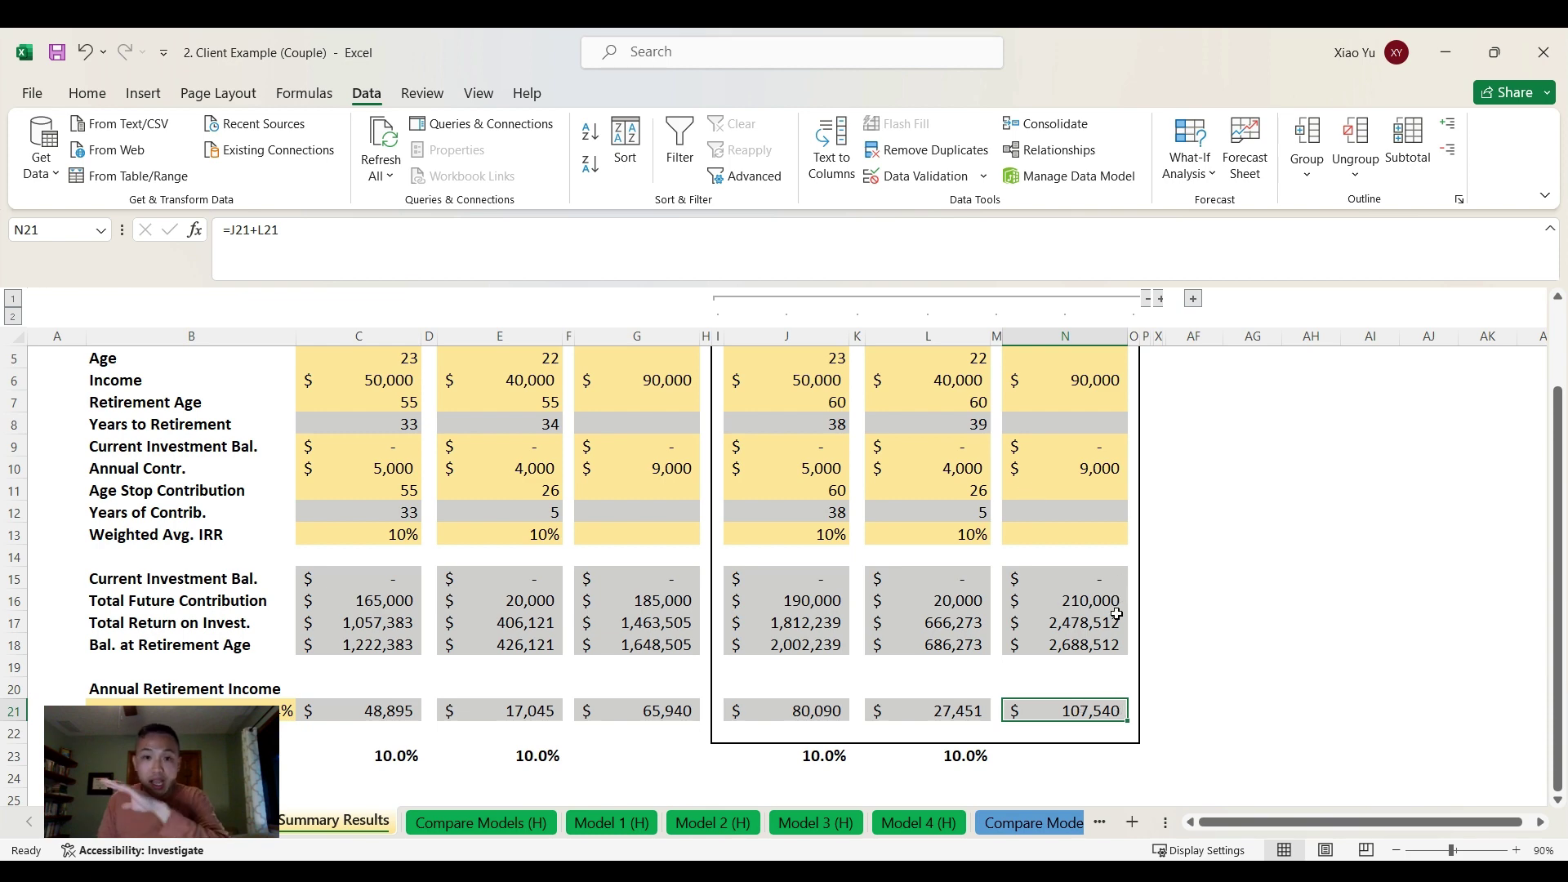
{"action": "scroll", "coordinate": [1109, 619], "scroll_direction": "up", "scroll_amount": 1}
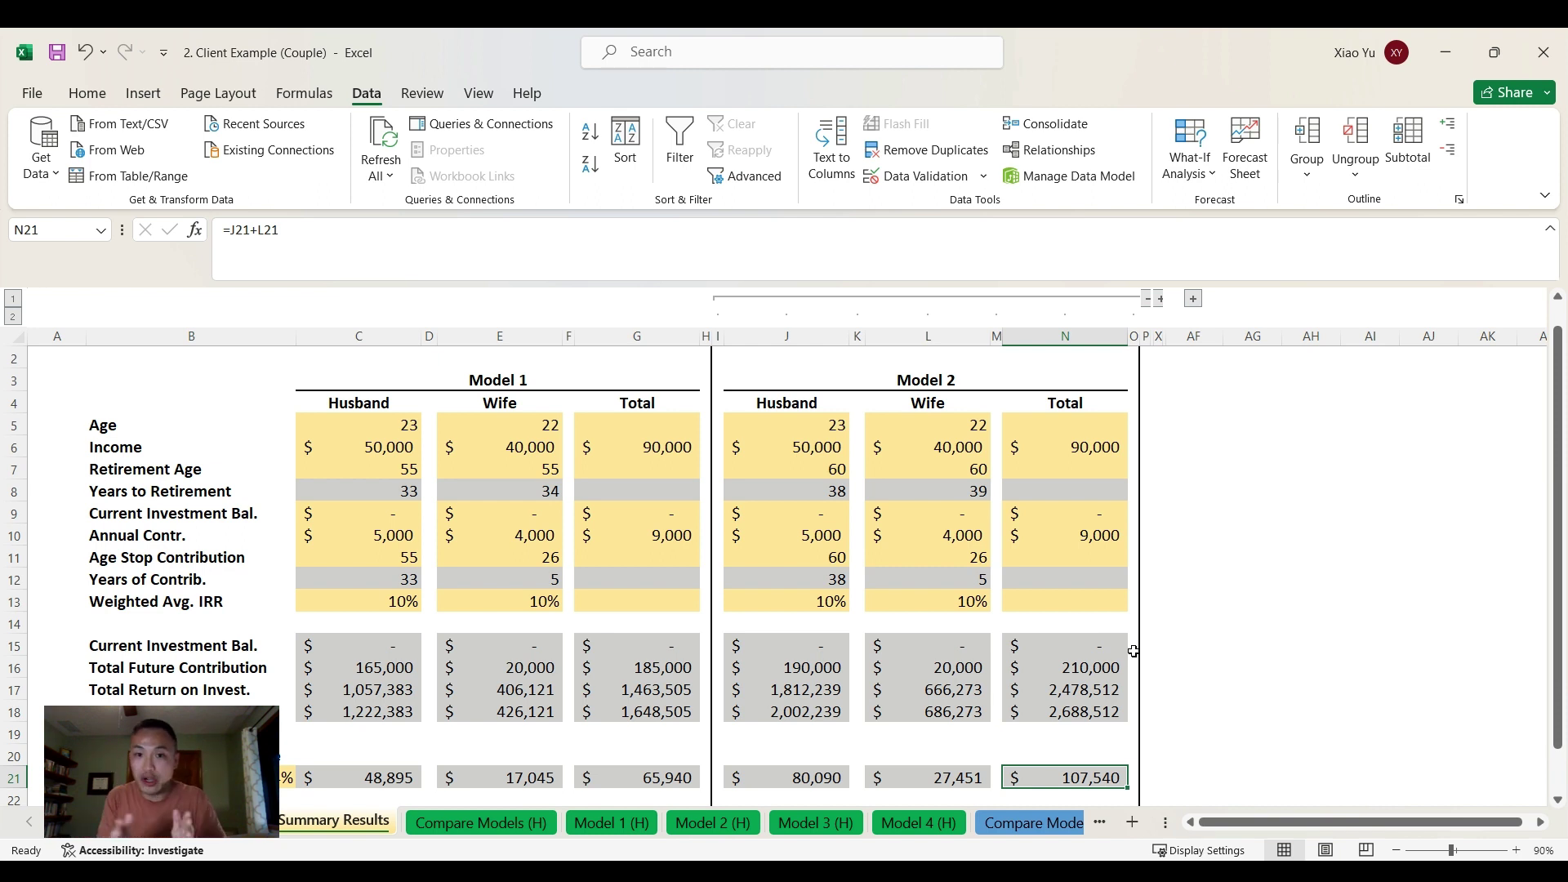
Step: Check Model 2's income, annual contribution and total balance formulas, then expand the Model 3 columns
{"action": "left_click", "coordinate": [841, 454]}
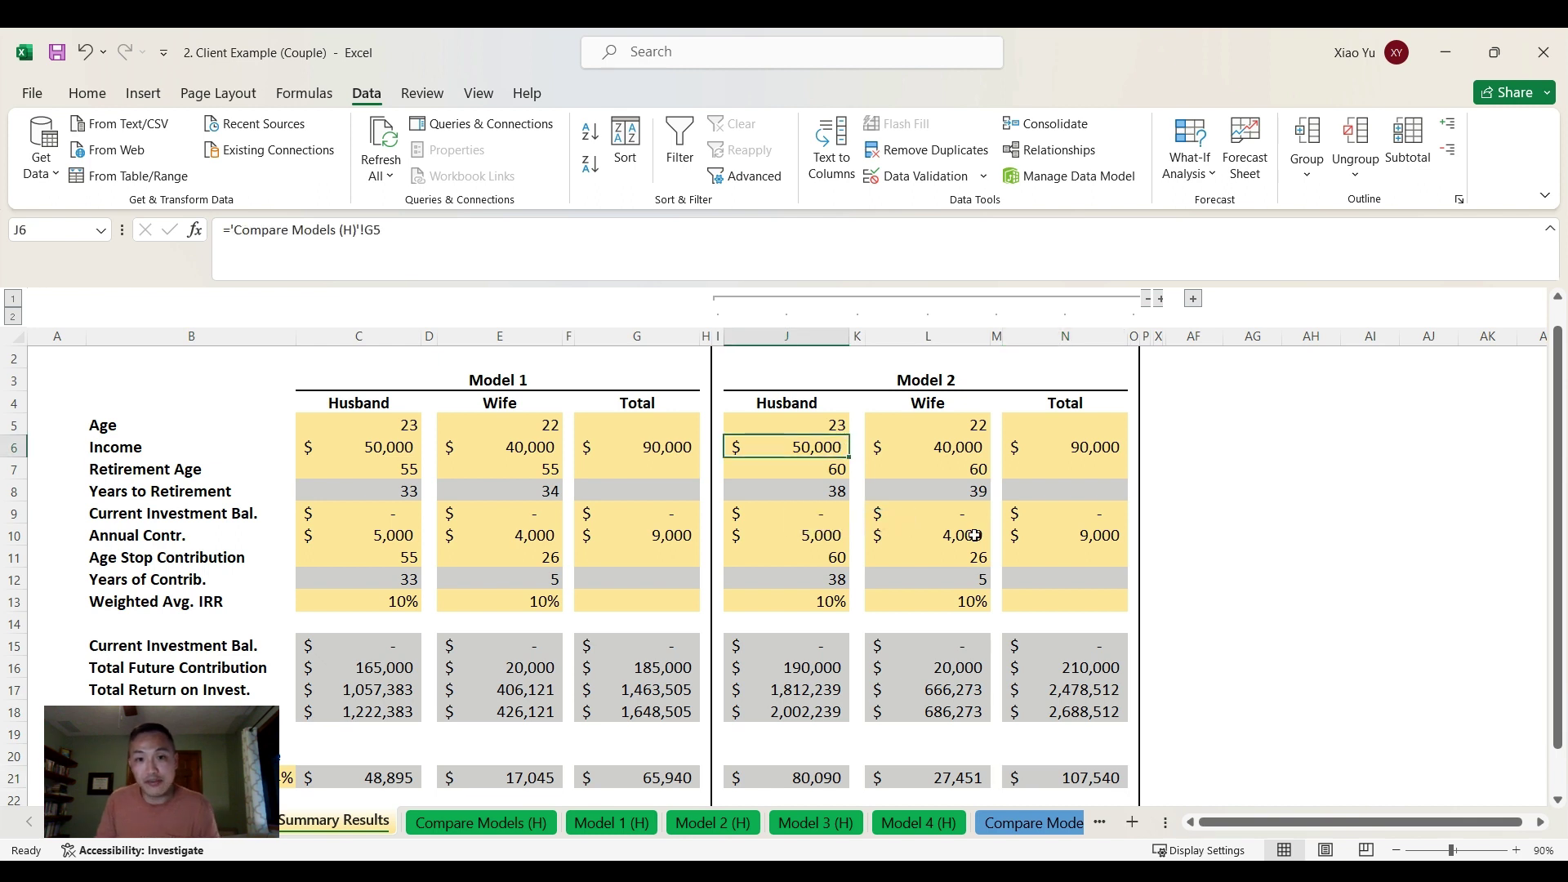
{"action": "left_click", "coordinate": [1078, 535]}
{"action": "left_click", "coordinate": [807, 535]}
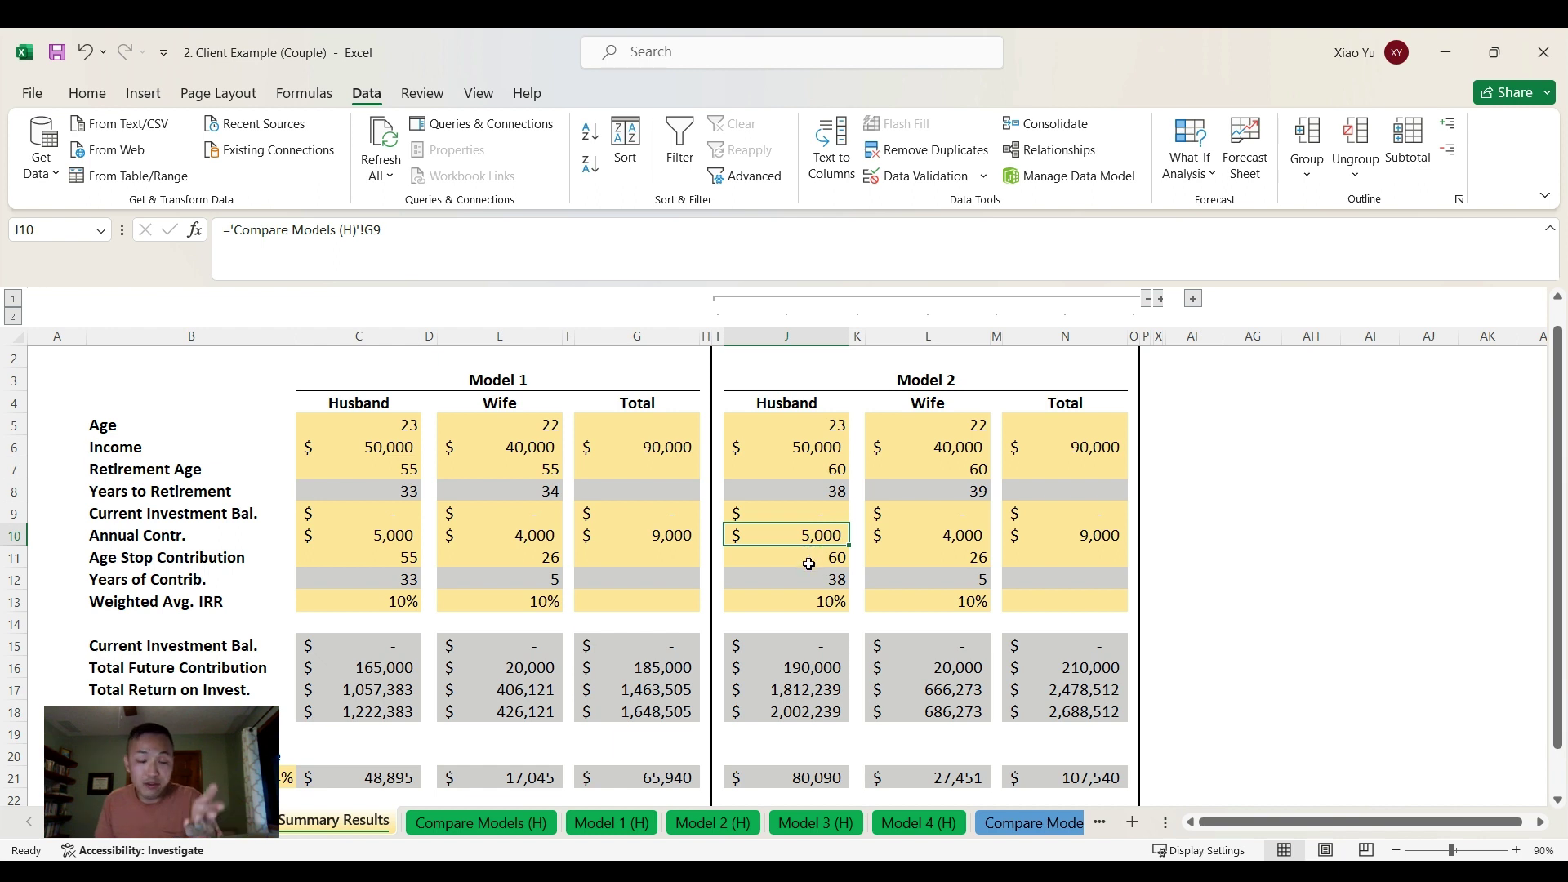
{"action": "left_click", "coordinate": [939, 542]}
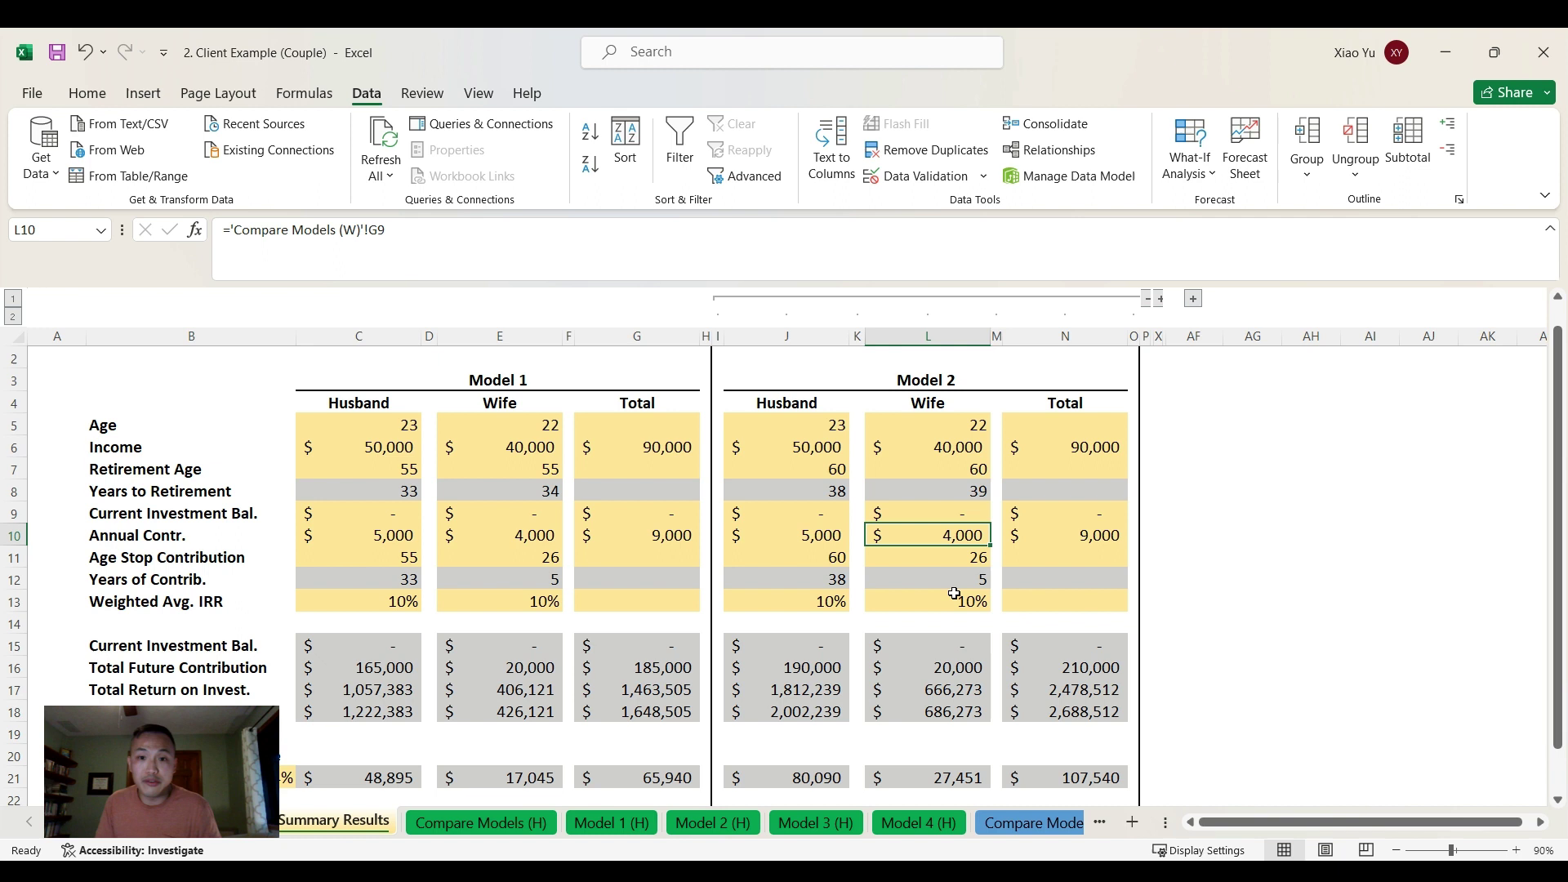
{"action": "left_click", "coordinate": [1093, 713]}
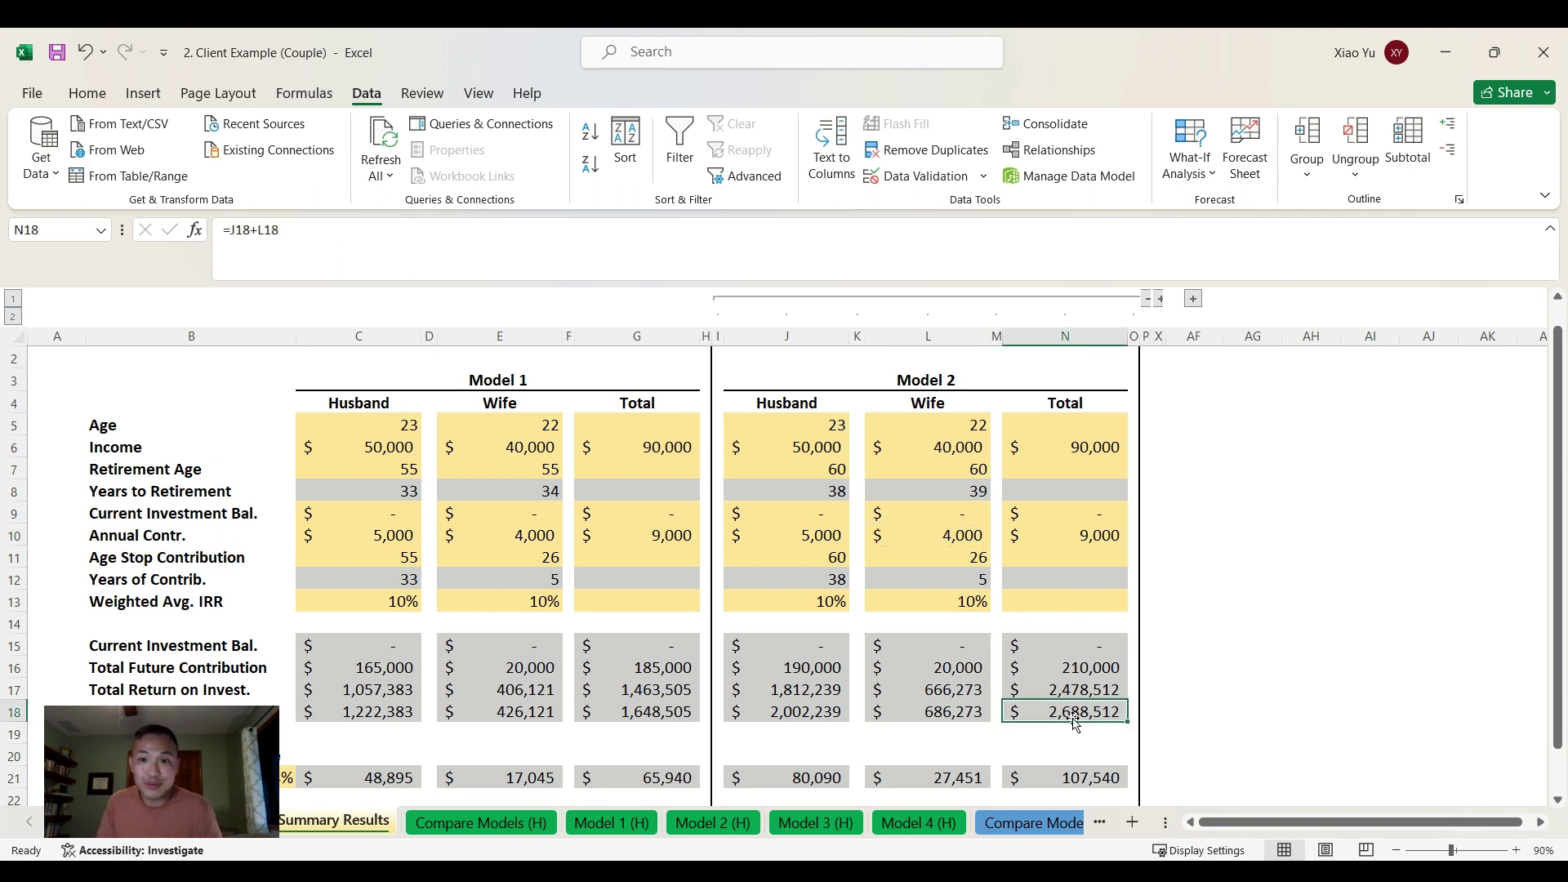
{"action": "left_click", "coordinate": [1159, 299]}
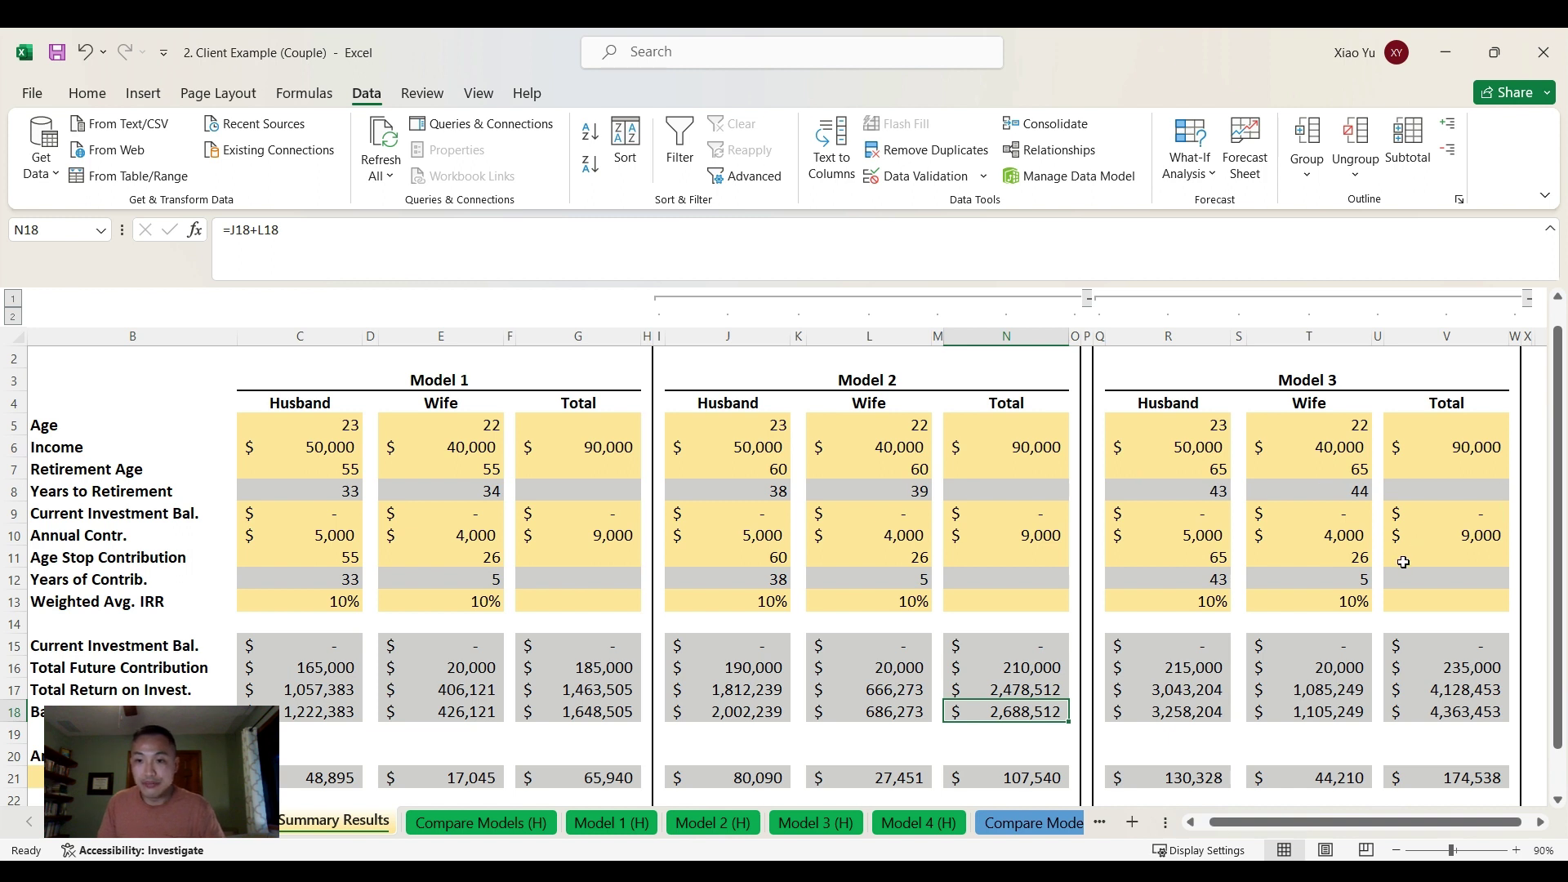
{"action": "scroll", "coordinate": [1419, 564], "scroll_direction": "down", "scroll_amount": 1}
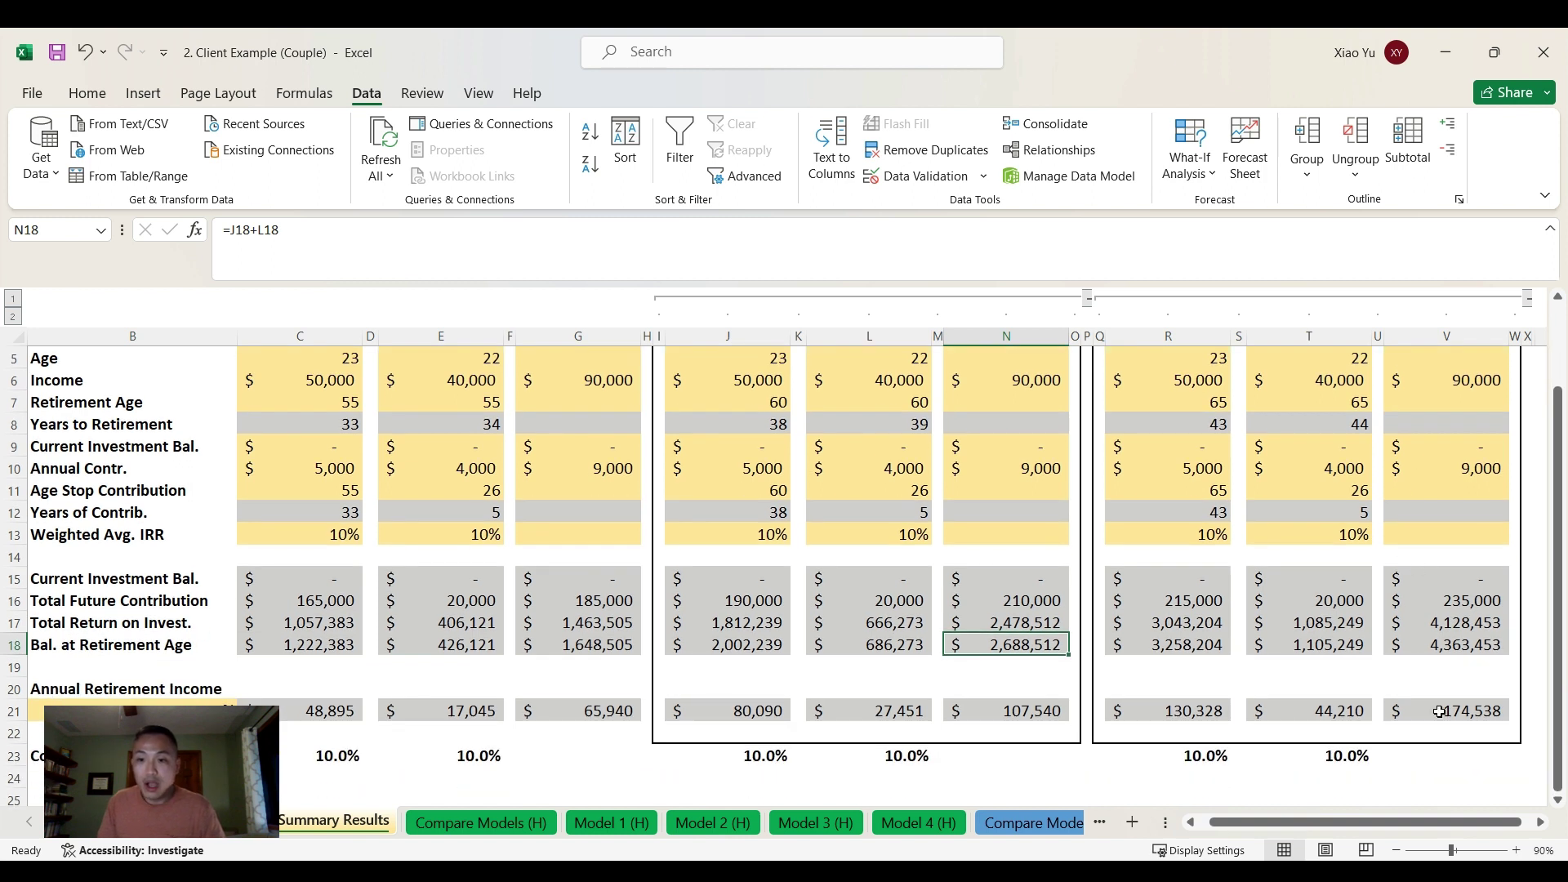
{"action": "left_click", "coordinate": [1425, 651]}
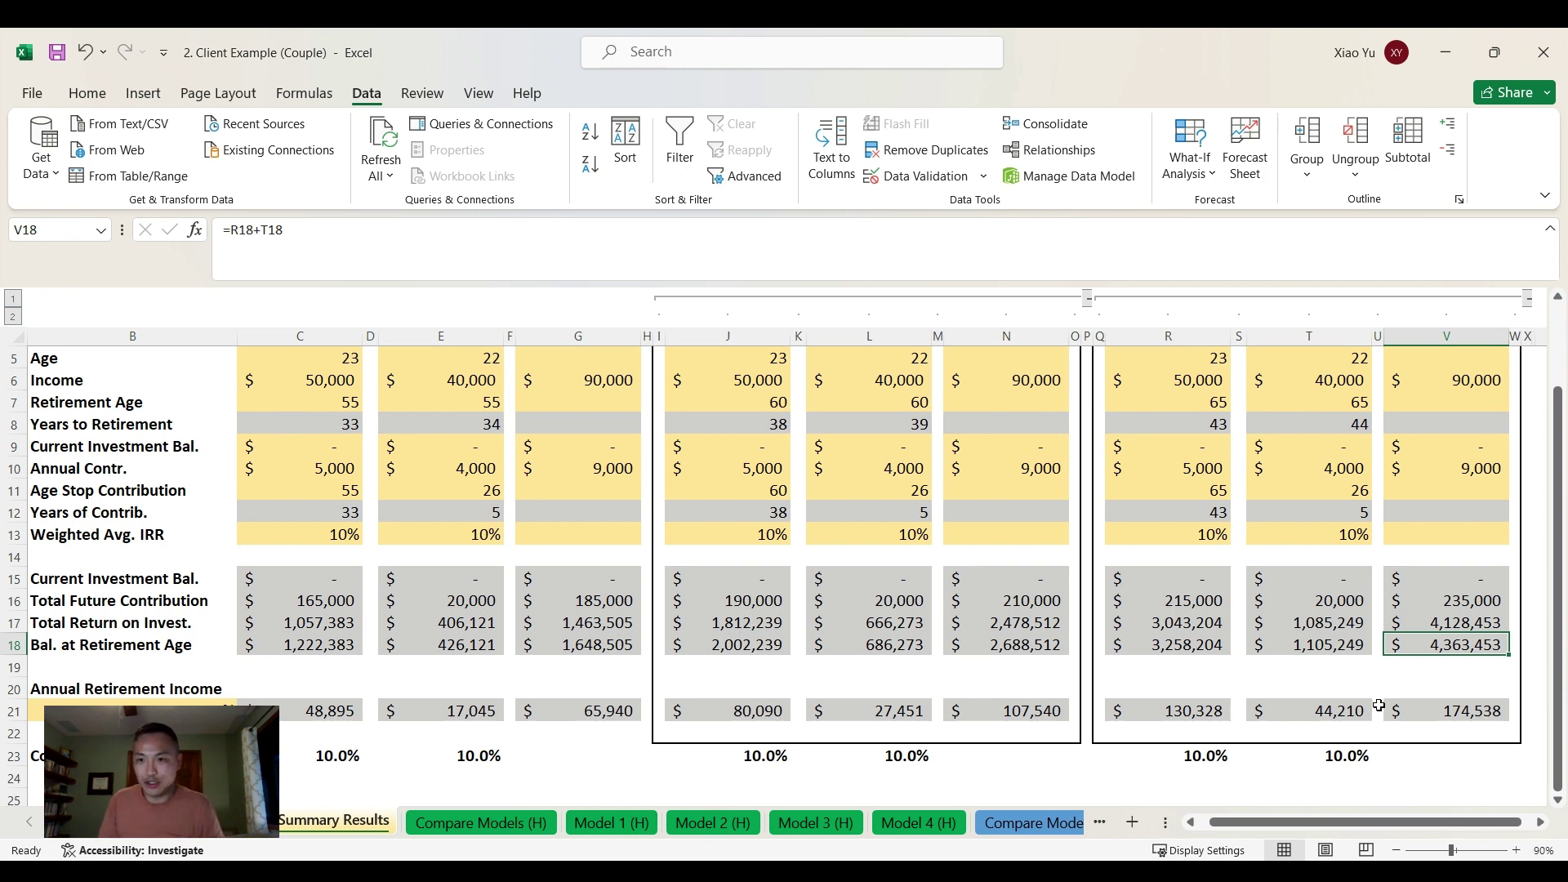
{"action": "left_click", "coordinate": [1491, 712]}
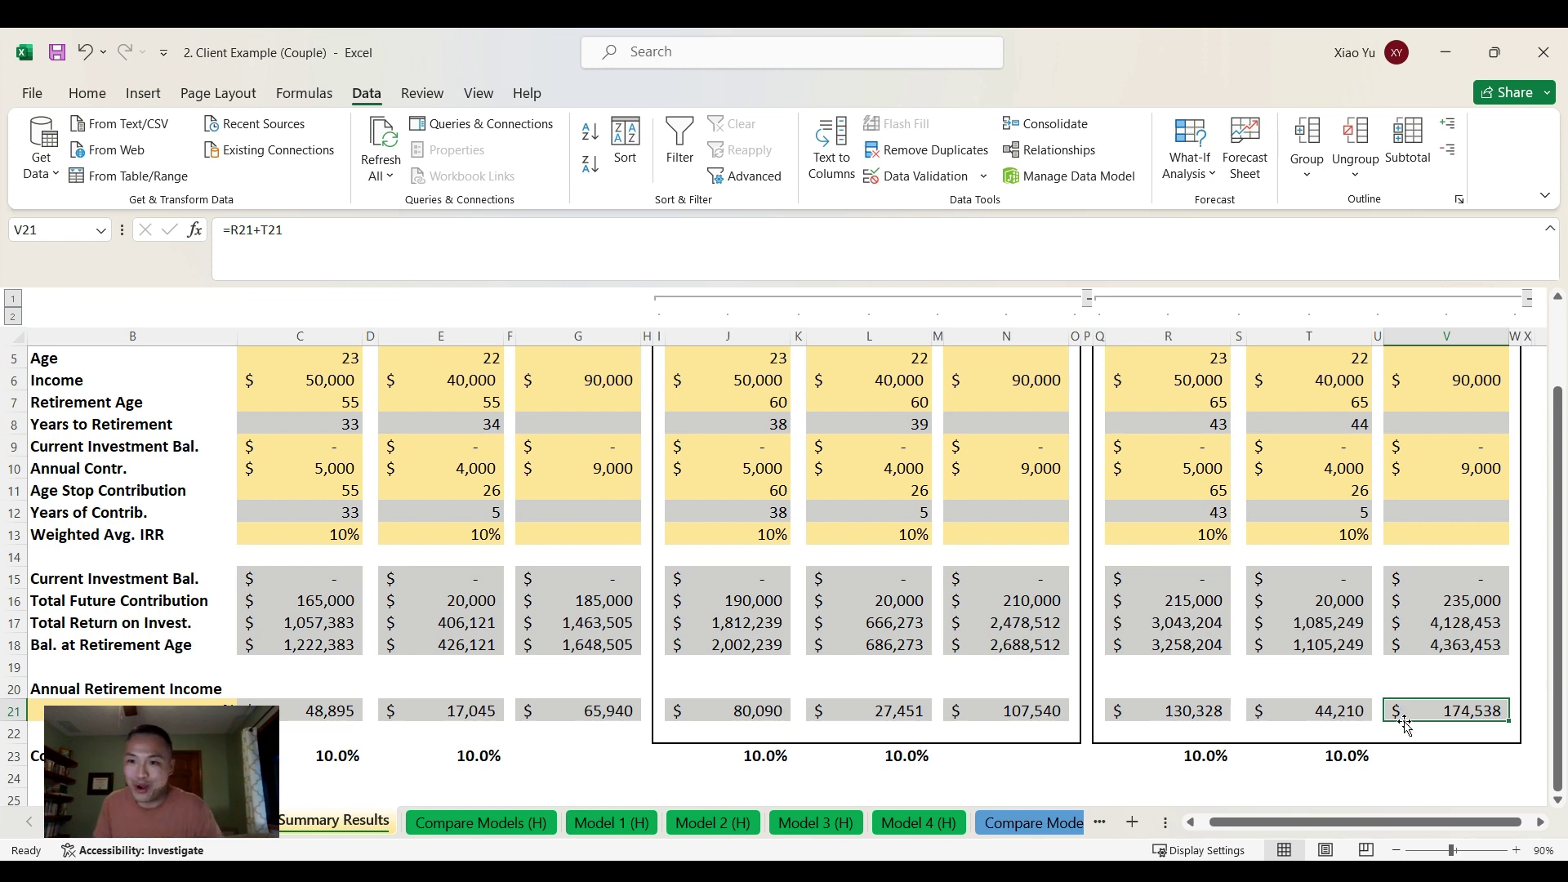
{"action": "scroll", "coordinate": [1327, 686], "scroll_direction": "up", "scroll_amount": 1}
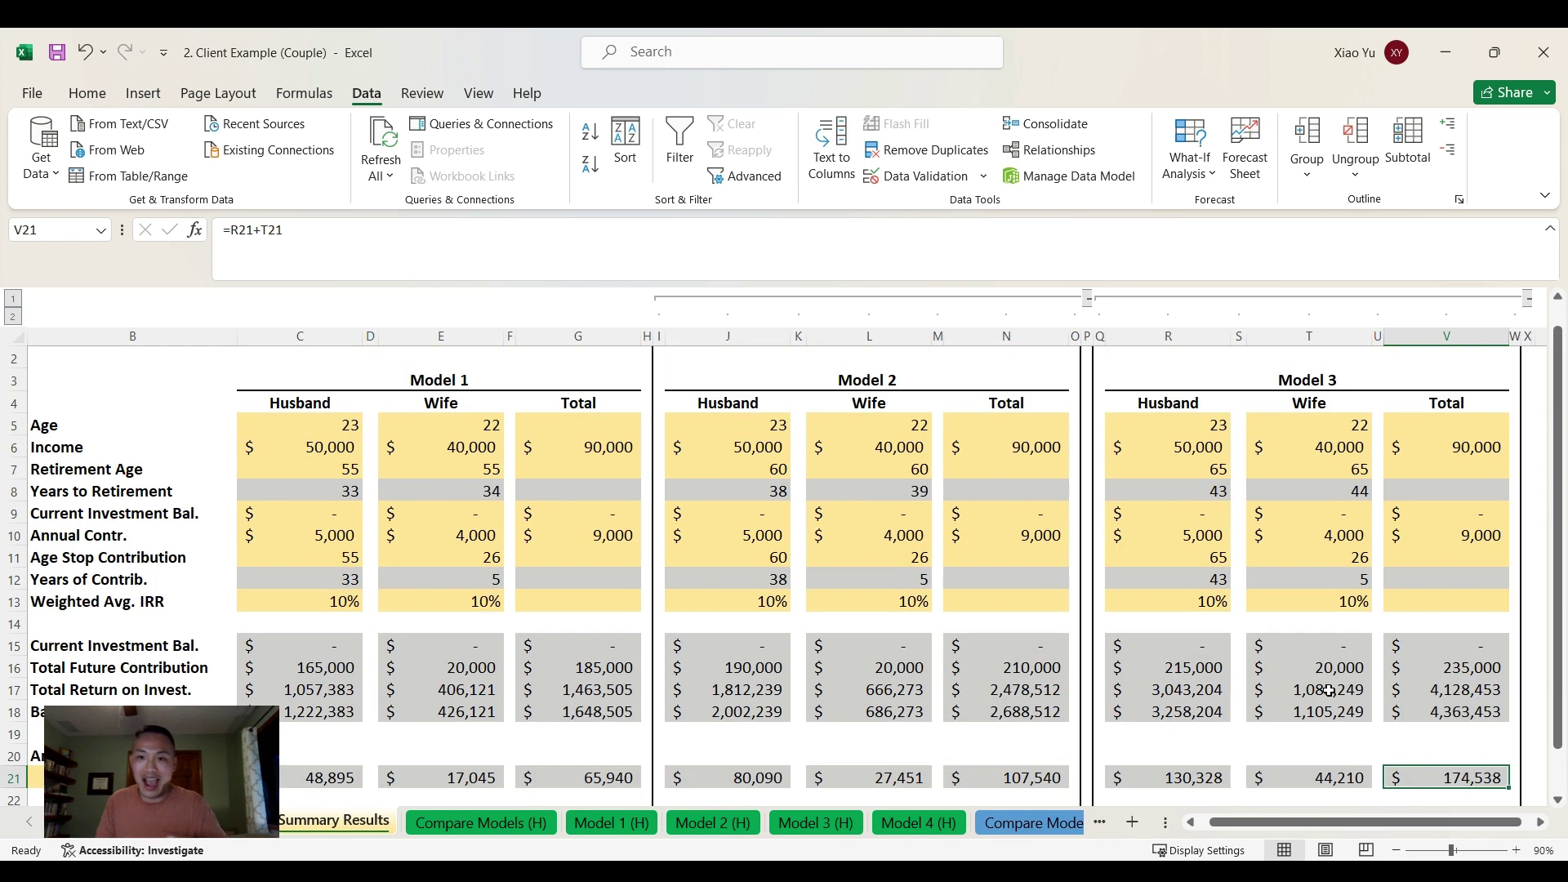
{"action": "left_click", "coordinate": [1308, 491]}
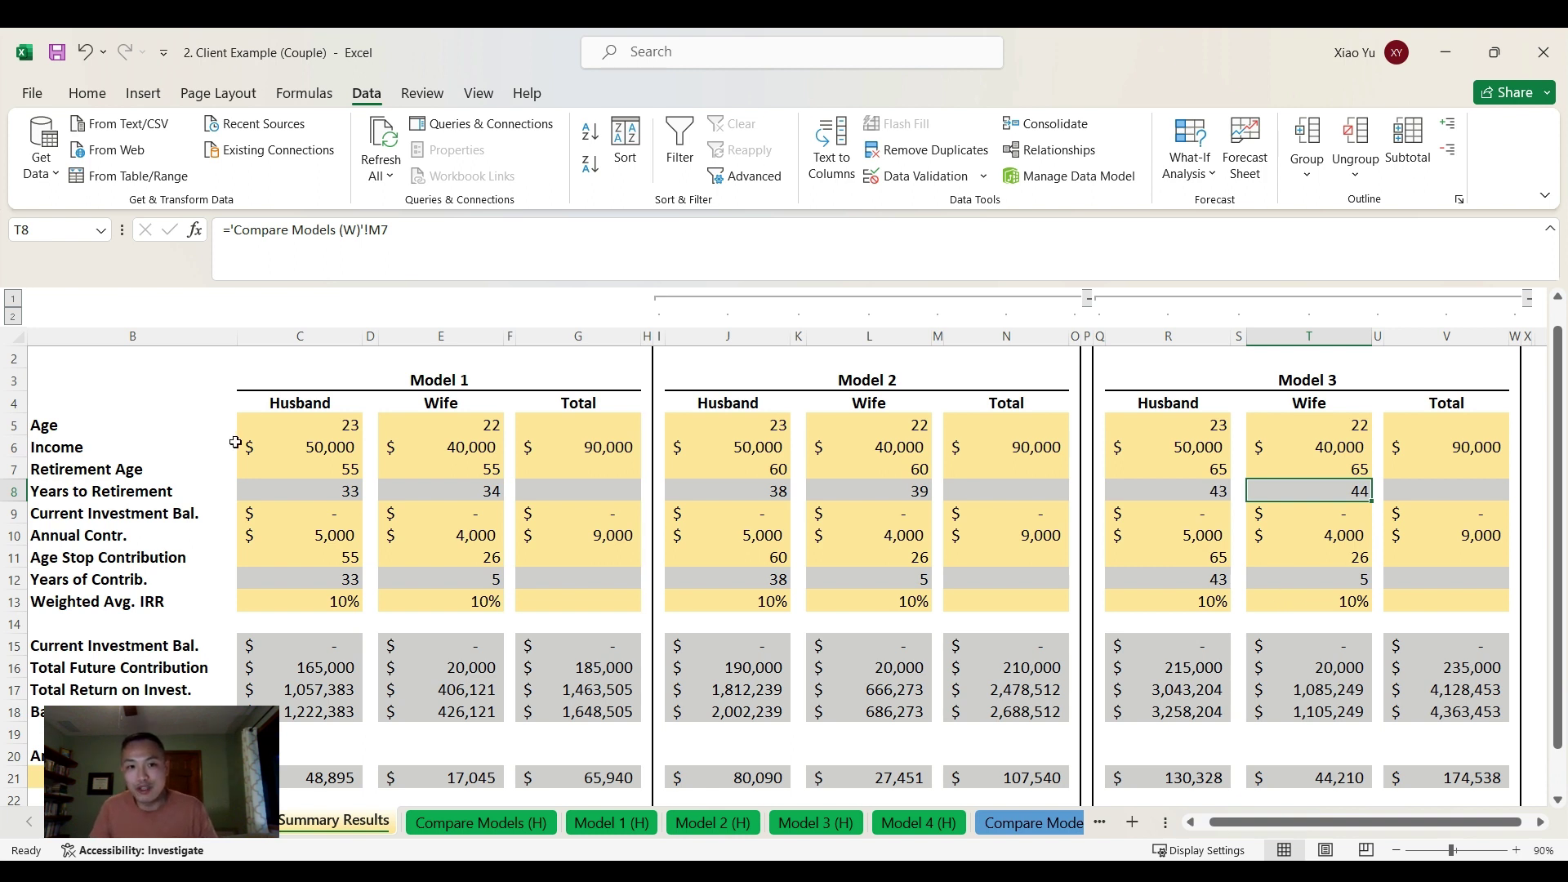
{"action": "left_click", "coordinate": [335, 449]}
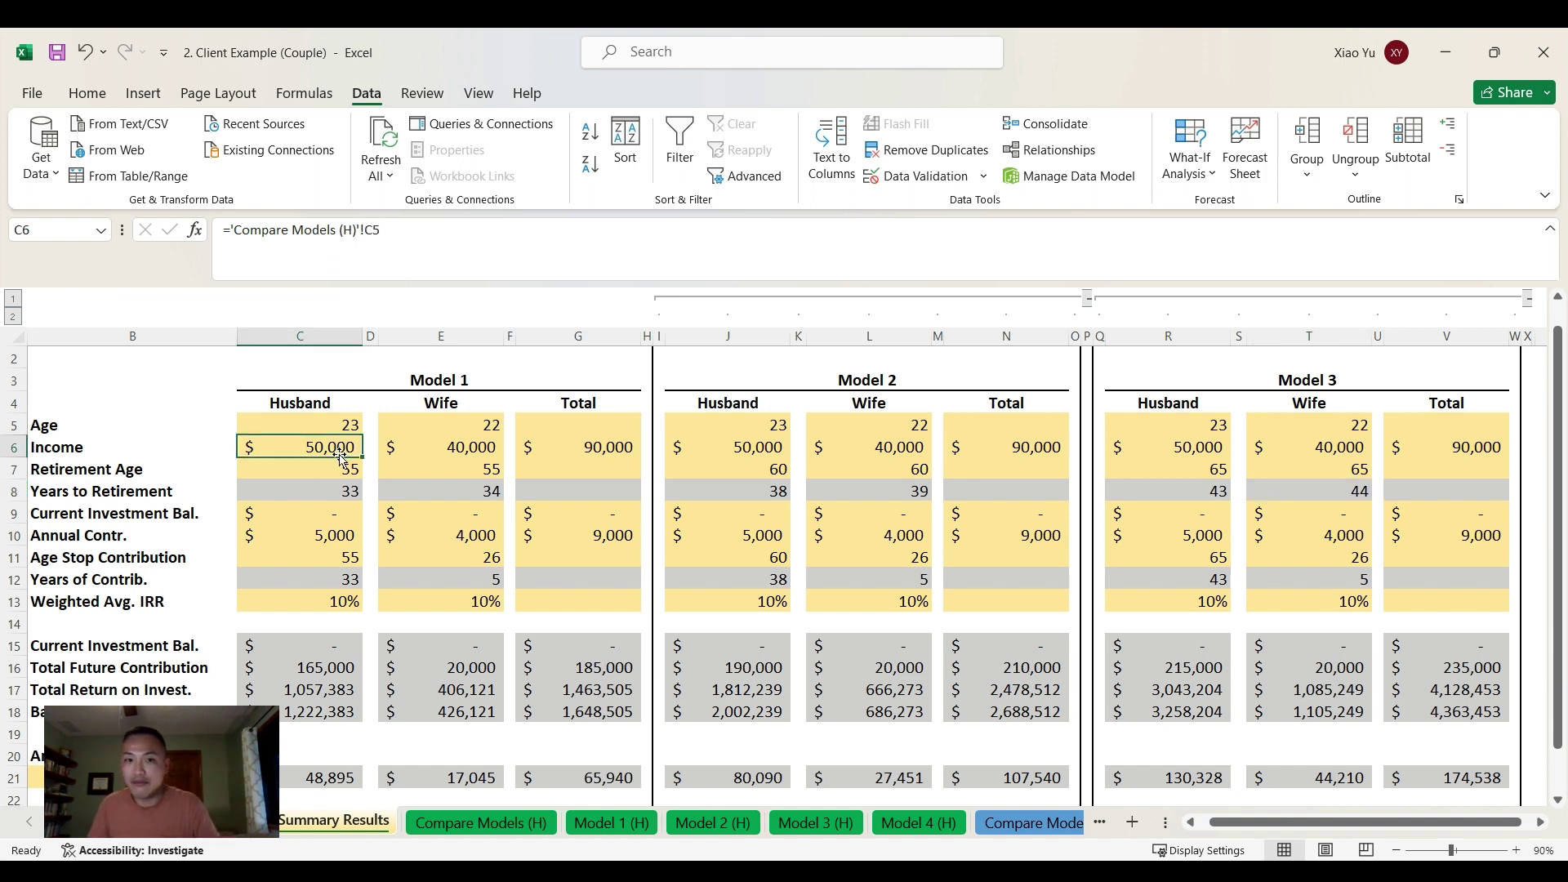
{"action": "left_click", "coordinate": [442, 446]}
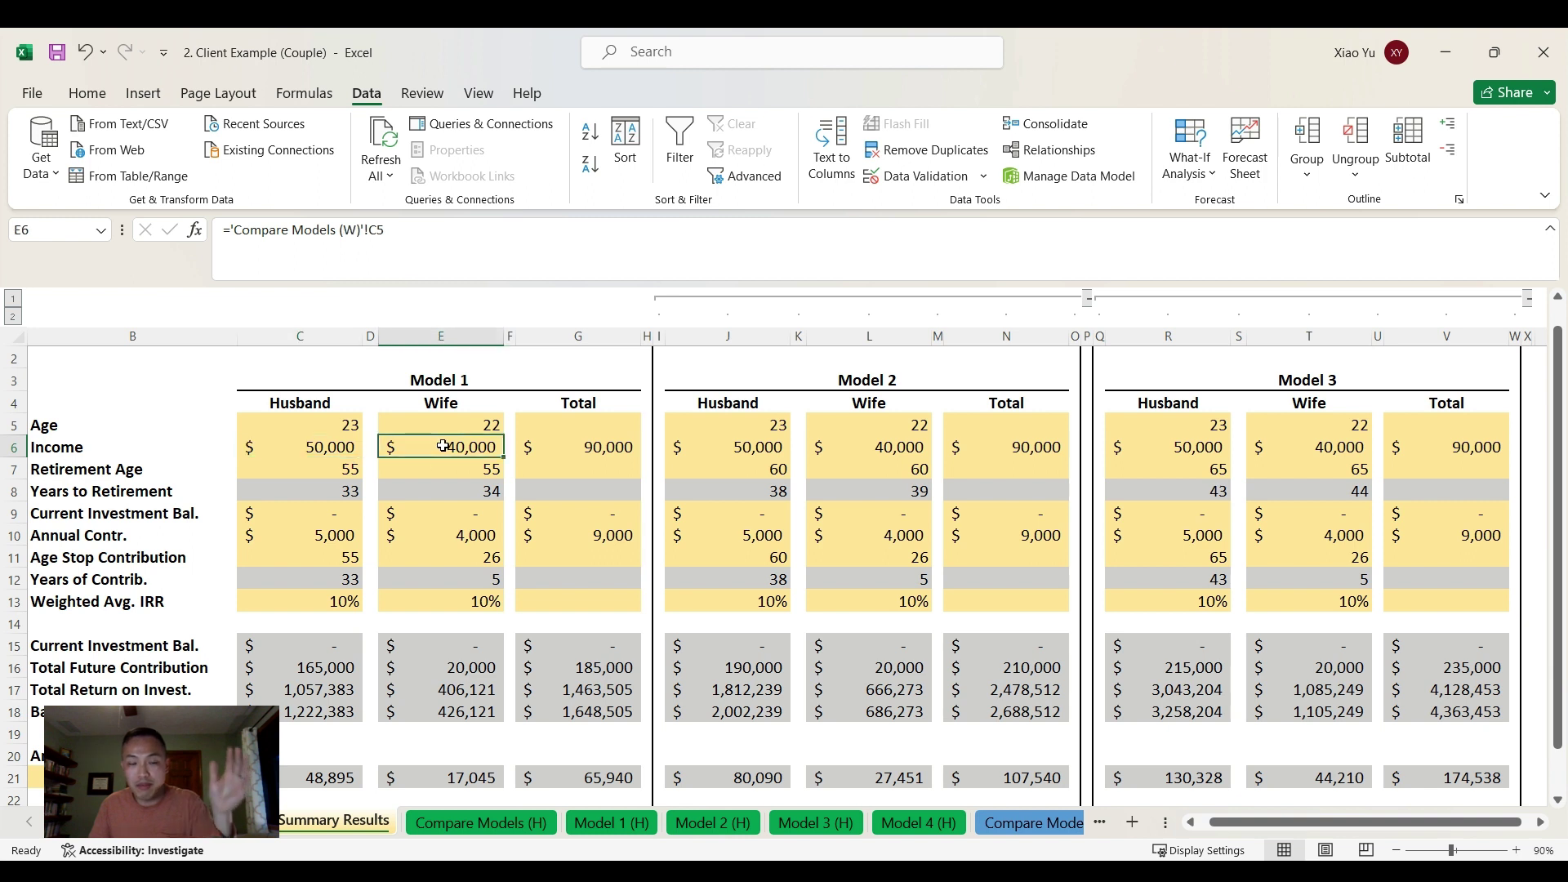
{"action": "left_click", "coordinate": [357, 535]}
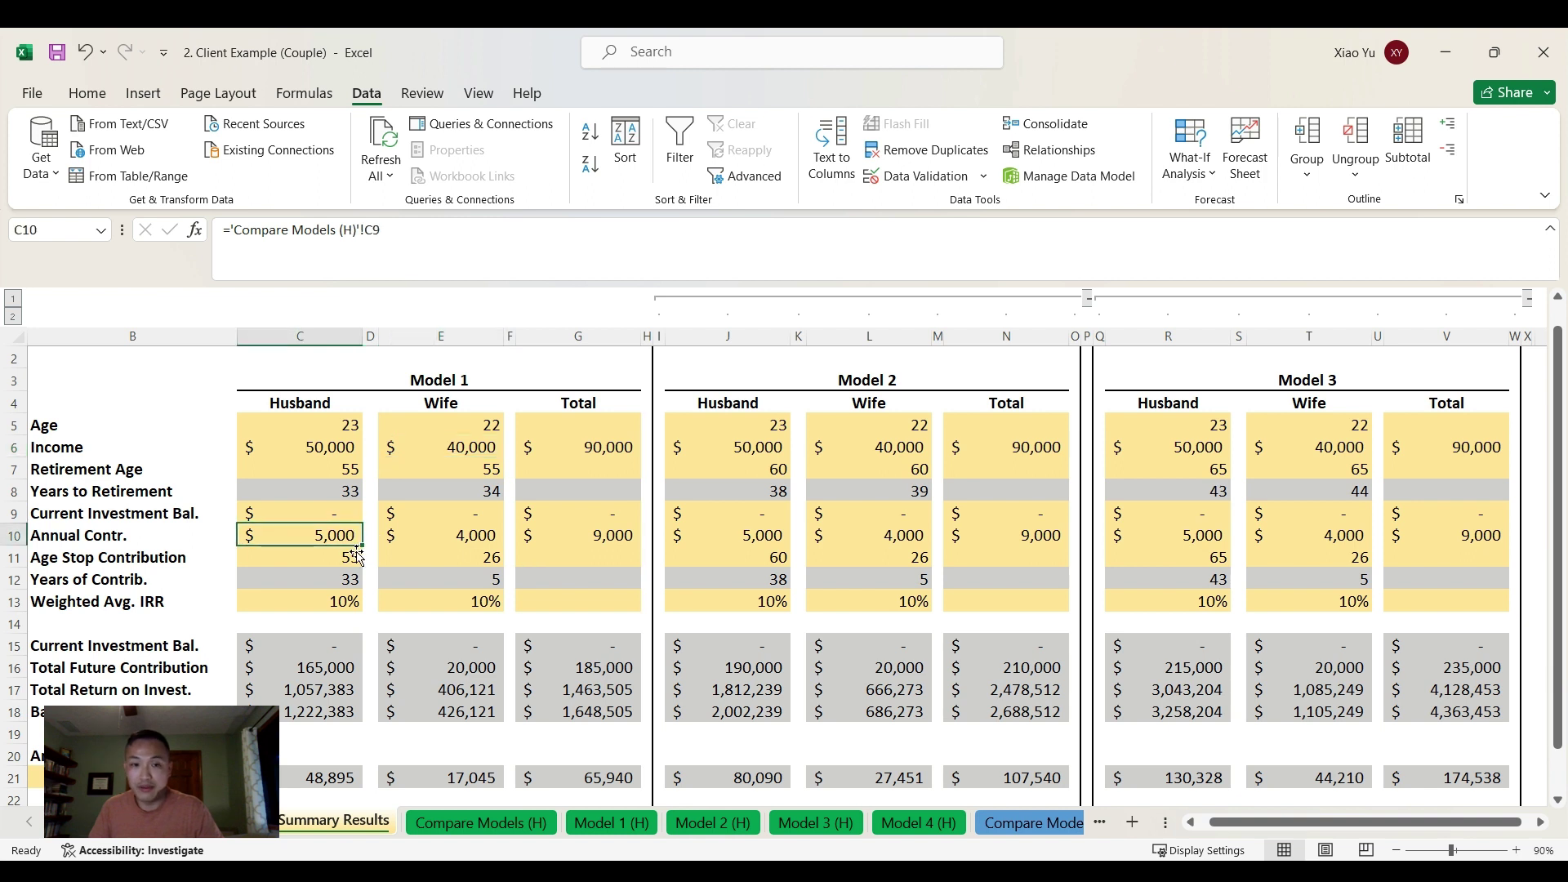
{"action": "left_click", "coordinate": [460, 539]}
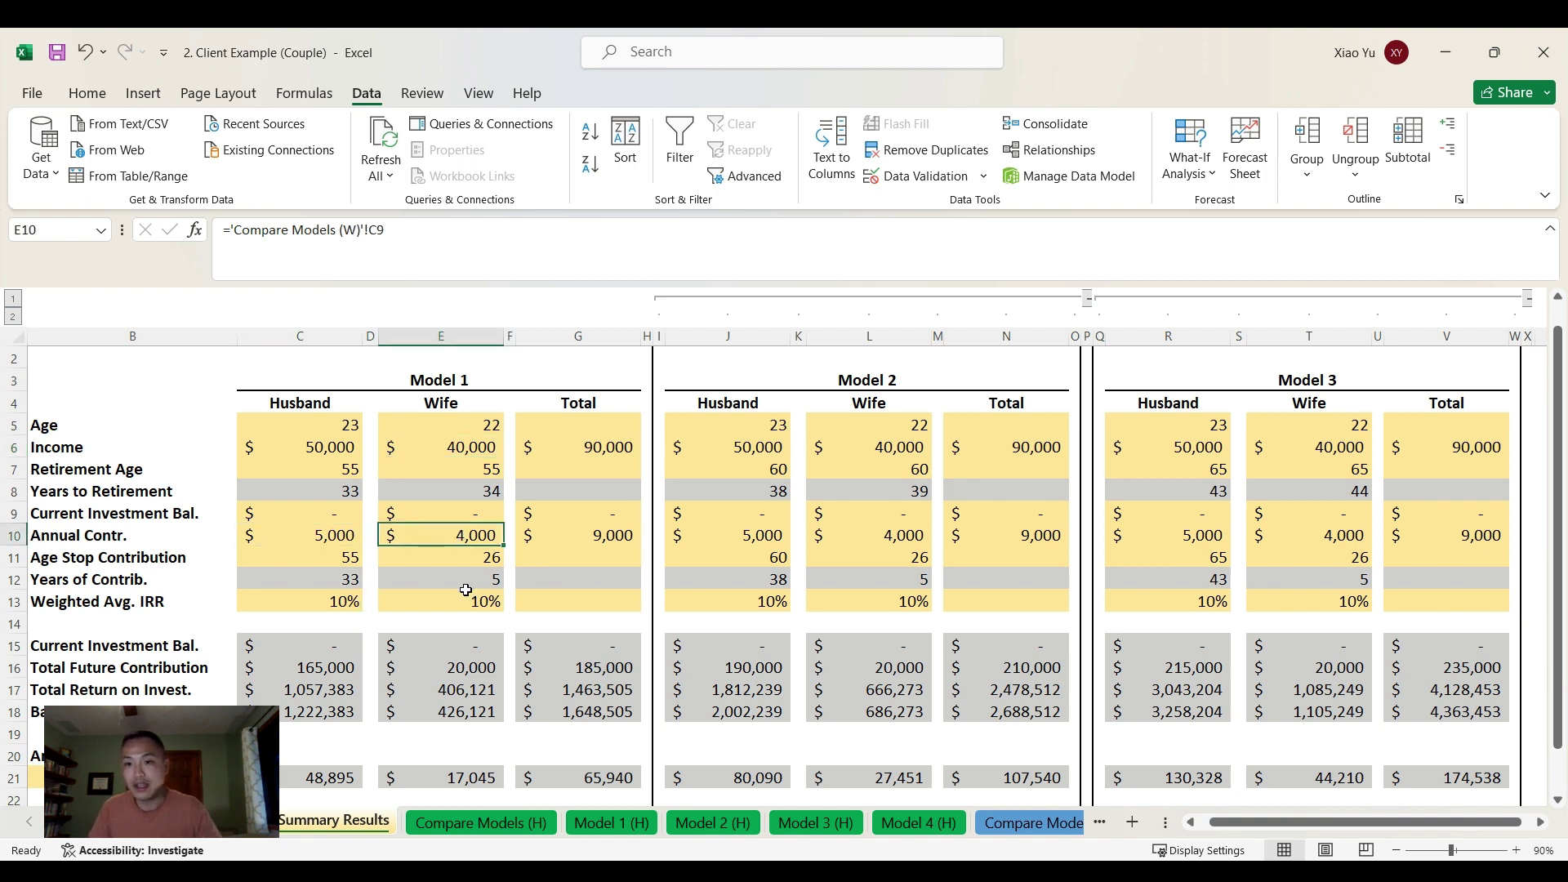
{"action": "left_click", "coordinate": [1464, 718]}
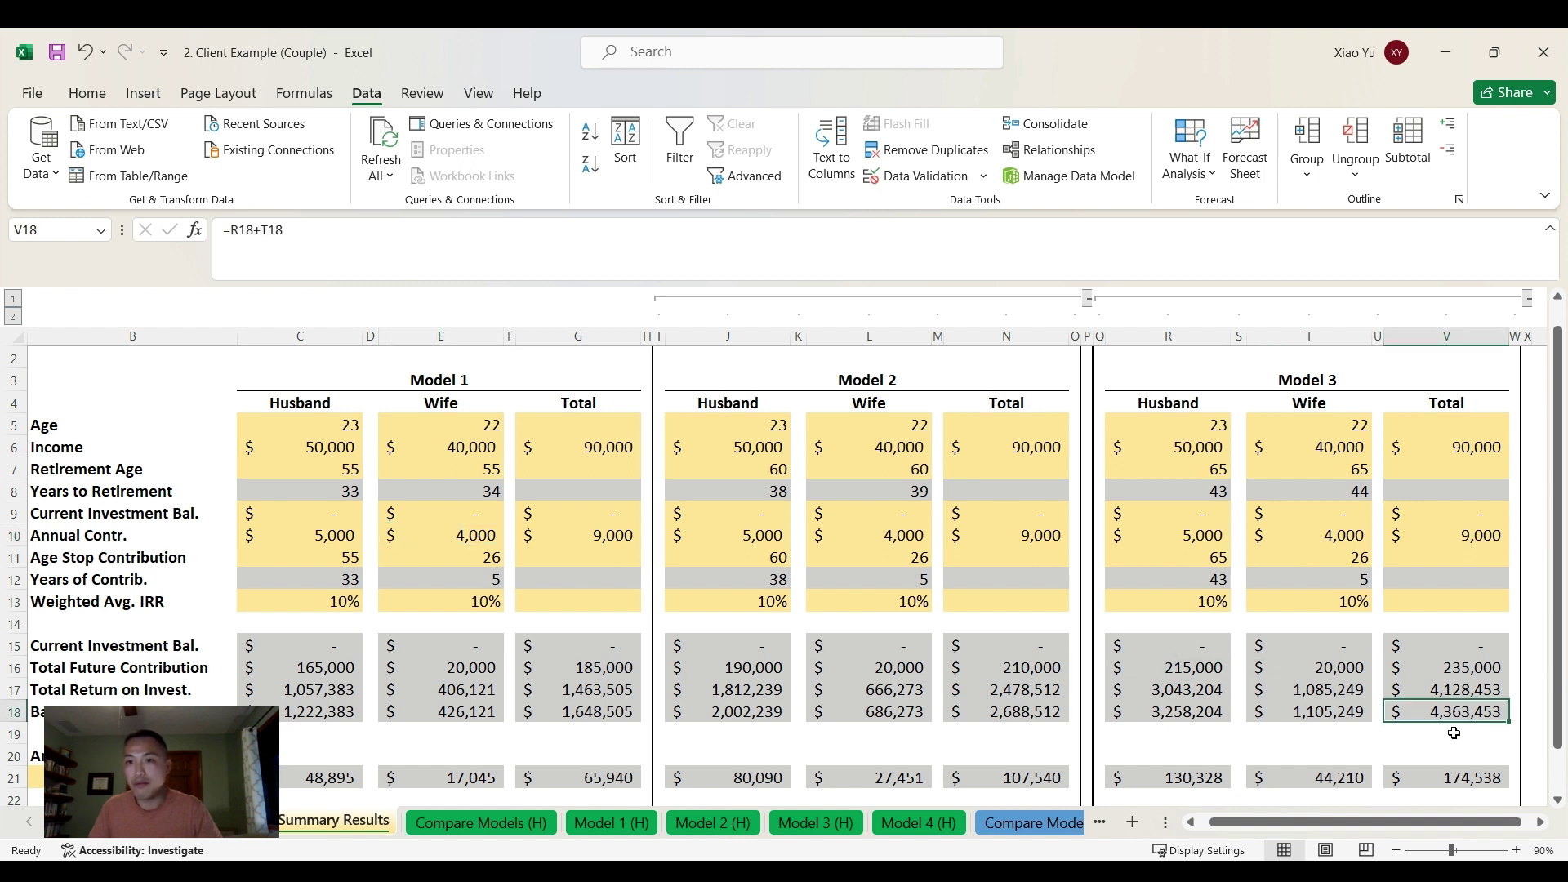